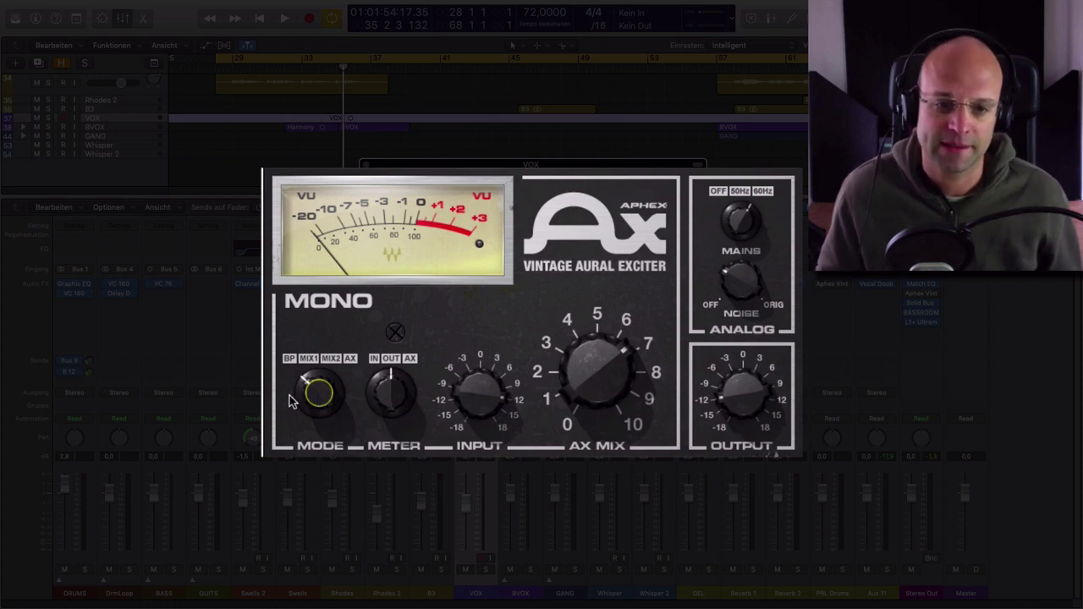
- Cycle the Aphex exciter's Mode through its settings up to AX and return it to MIX1
drag(313, 395, 313, 372)
click(319, 394)
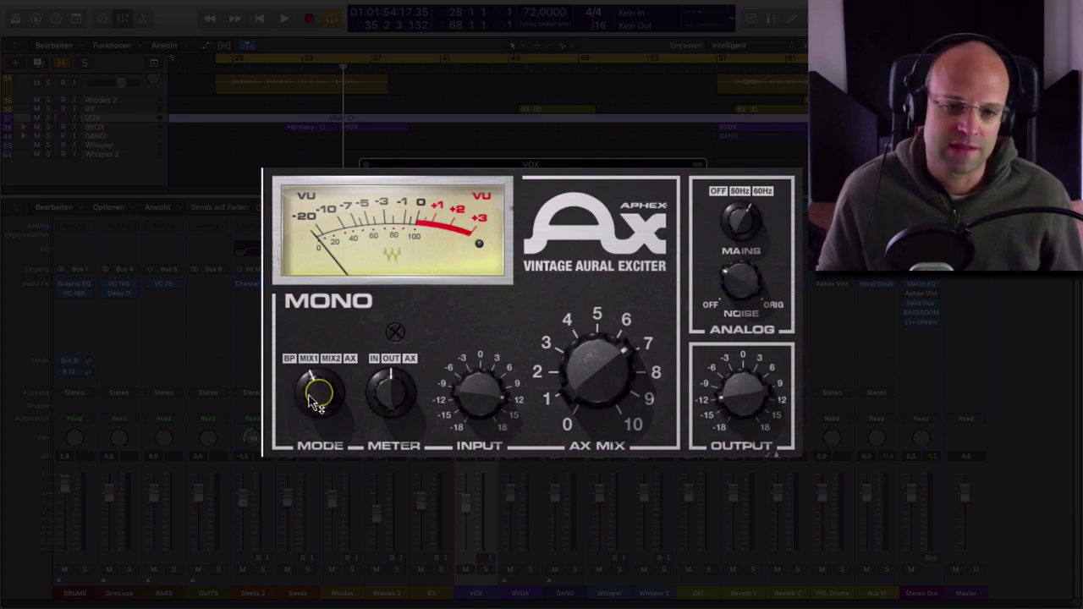
mouse_move(310, 397)
mouse_down()
mouse_move(310, 382)
mouse_move(320, 410)
mouse_up()
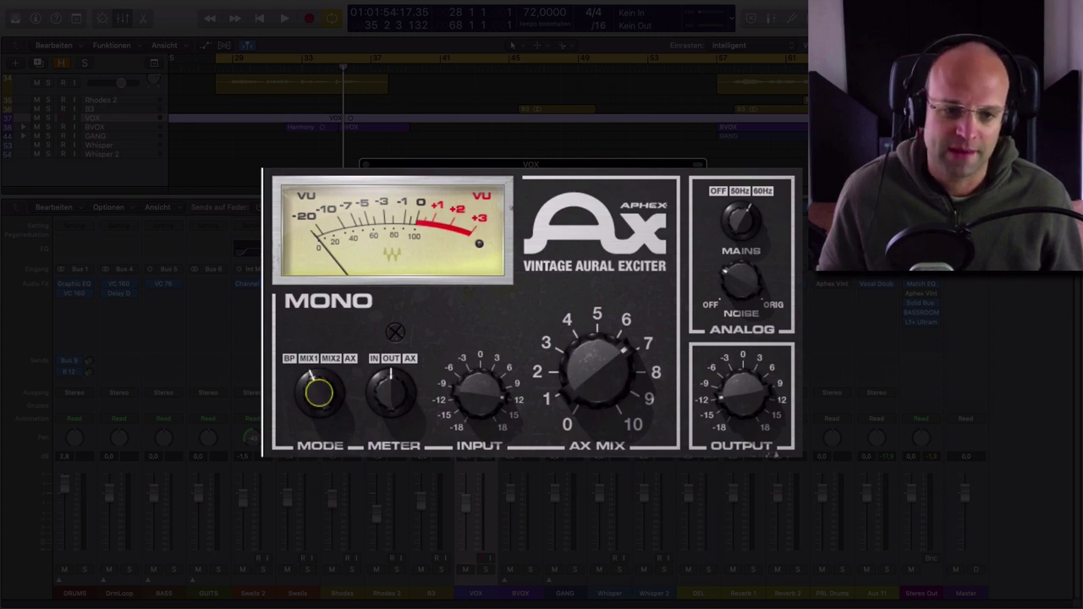
drag(322, 397, 321, 373)
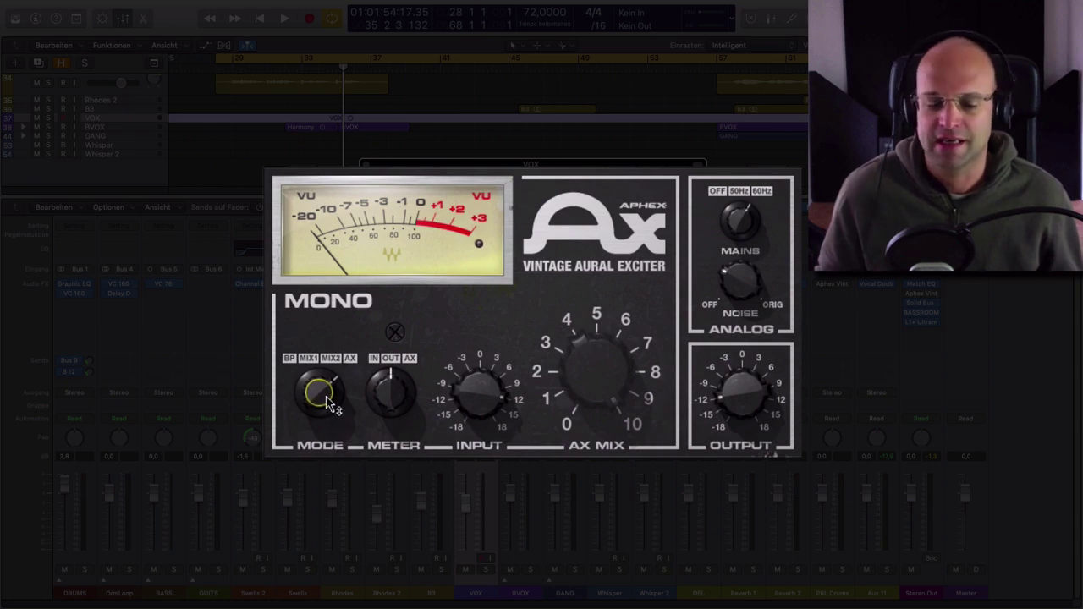
click(317, 391)
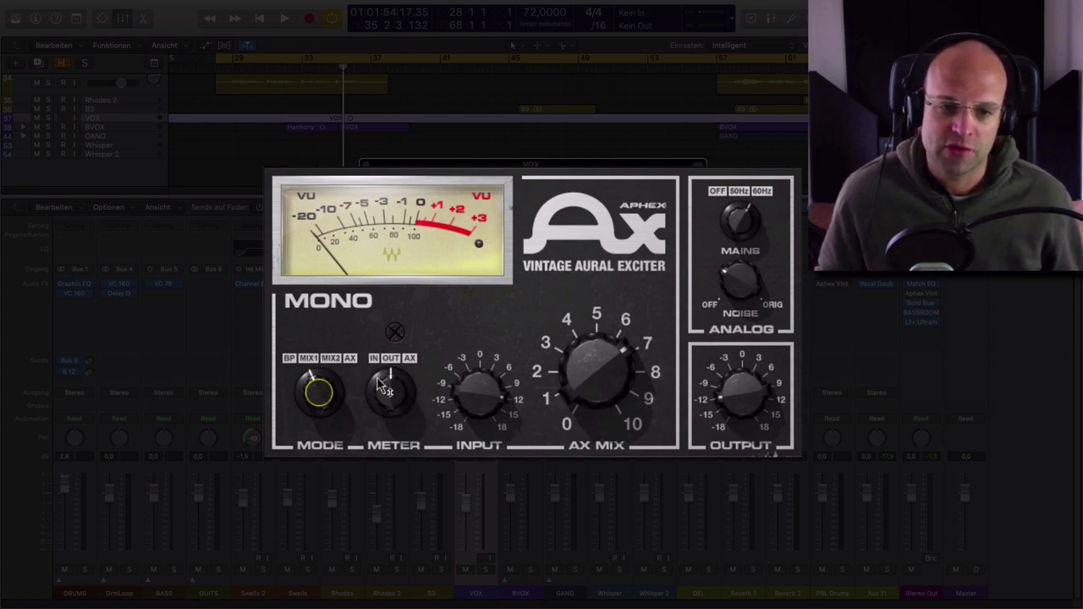
- Examine the exciter's Meter, Input, AX Mix and Output controls
click(385, 363)
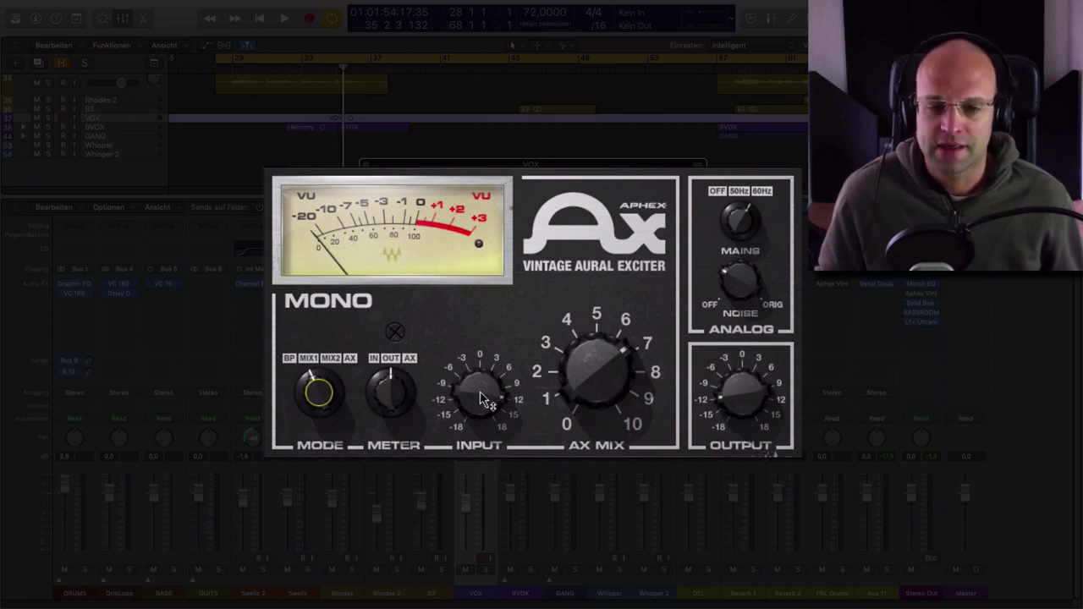
mouse_move(480, 391)
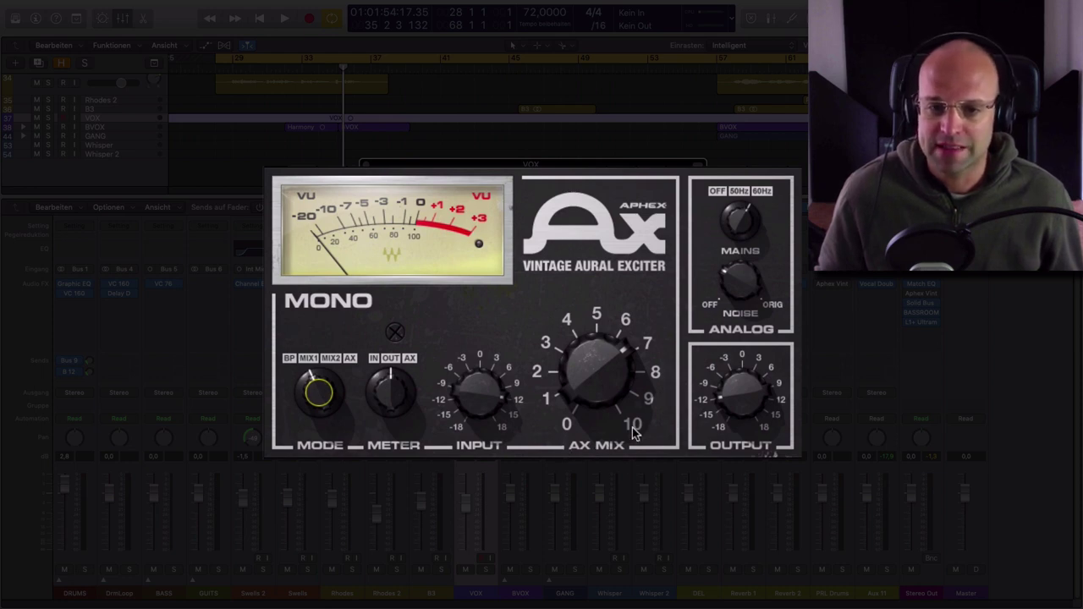
mouse_move(592, 369)
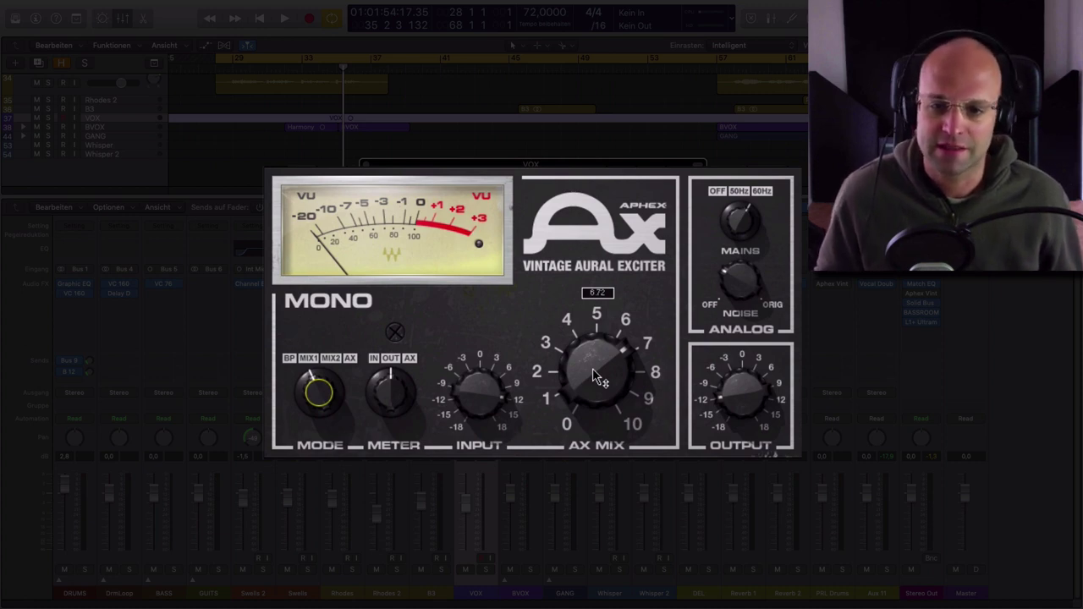
mouse_move(749, 406)
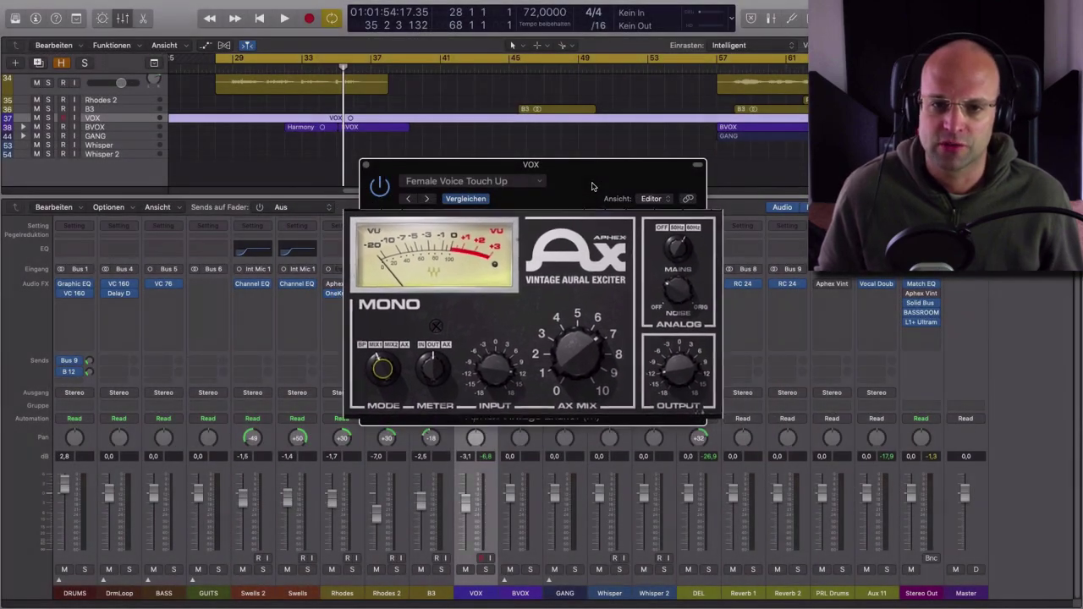
- Start playback, bypass the exciter on the VOX channel and move its window clear of the vocal channel strip
key(space)
click(391, 188)
drag(603, 192, 752, 213)
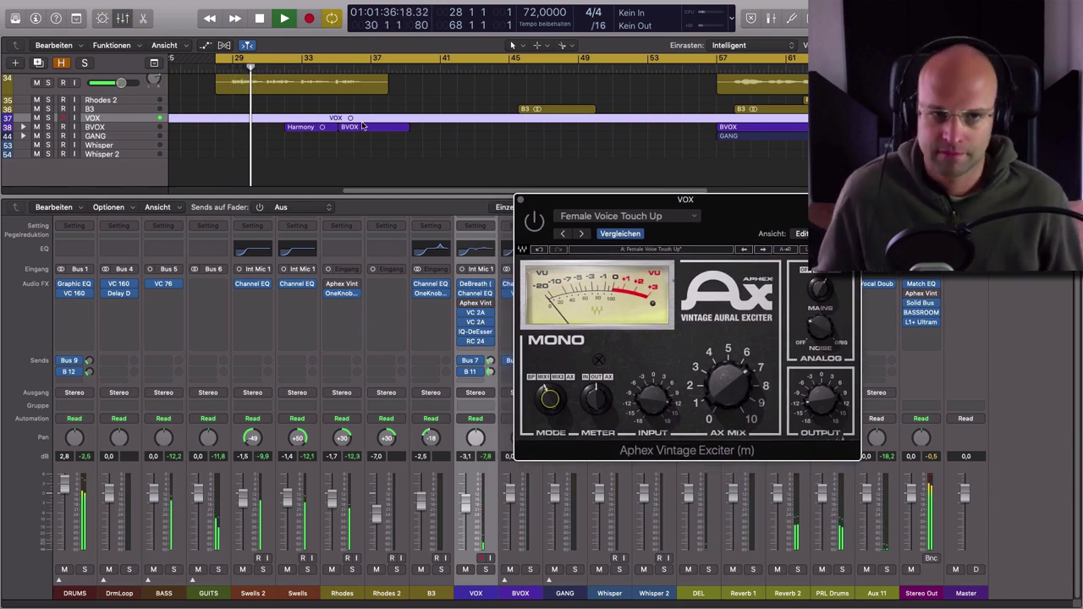
scroll(362, 126, up, 2)
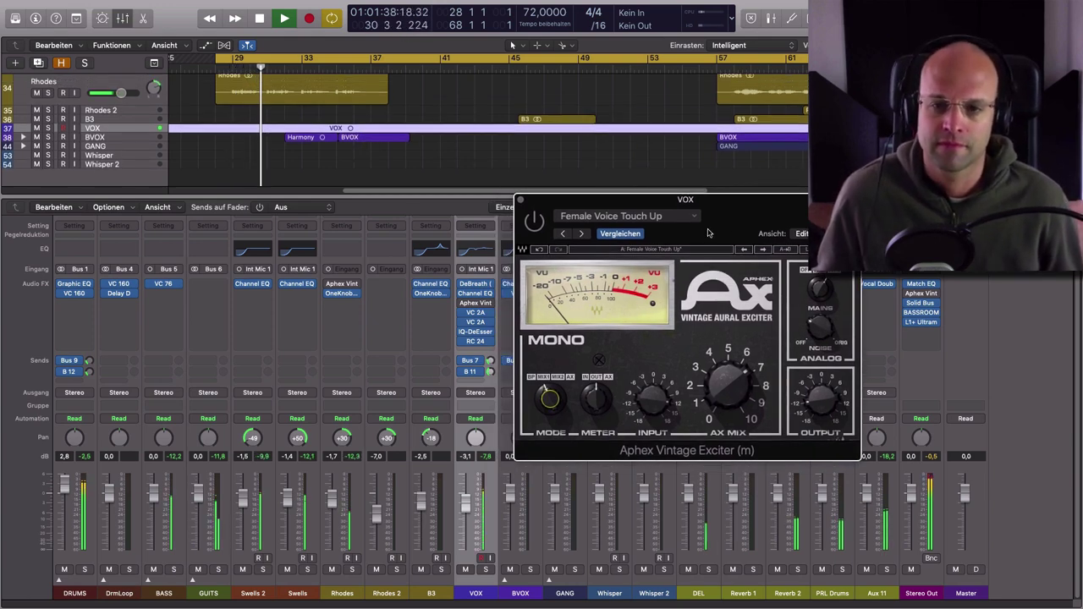
drag(709, 233, 702, 234)
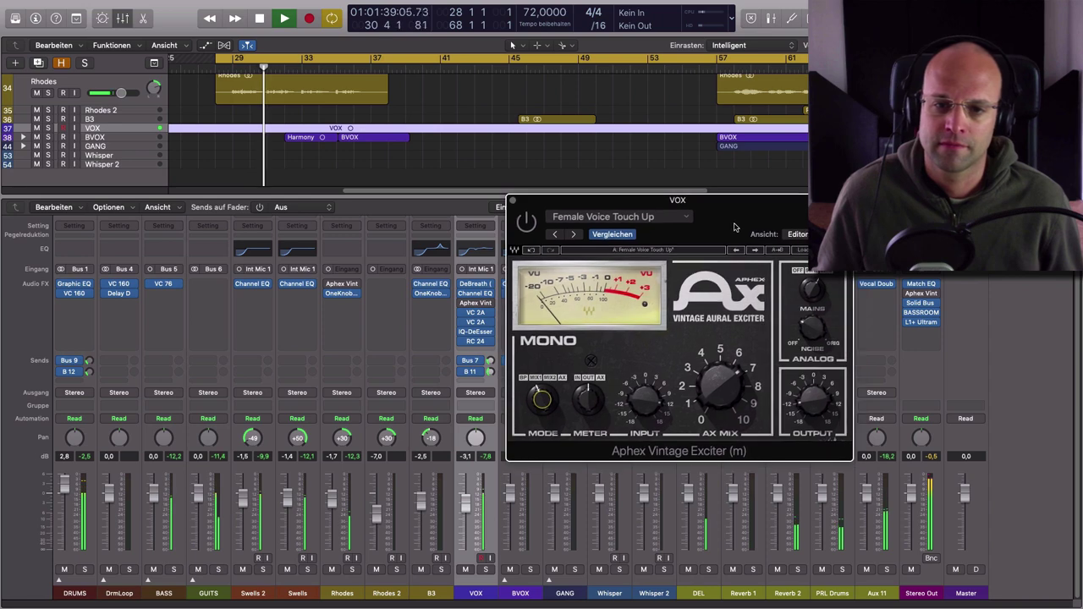
- Solo the VOX channel, listen to it with the exciter bypassed and stop playback
click(486, 570)
drag(723, 225, 738, 223)
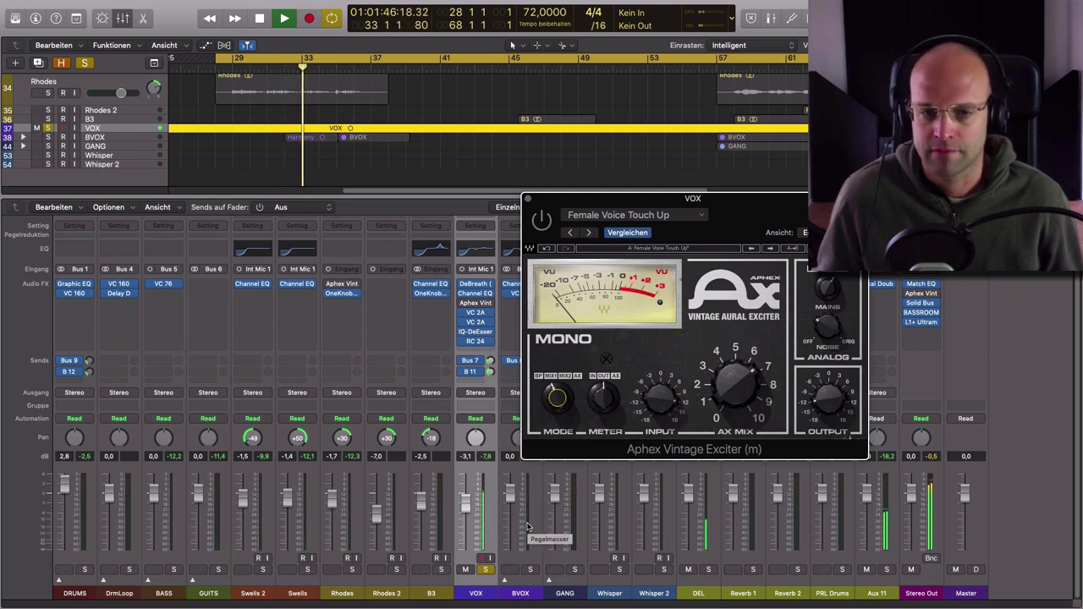
key(space)
- Bypass the VOX channel's B 11 and Bus 7 sends and its RC 24 reverb insert
click(461, 373)
click(462, 361)
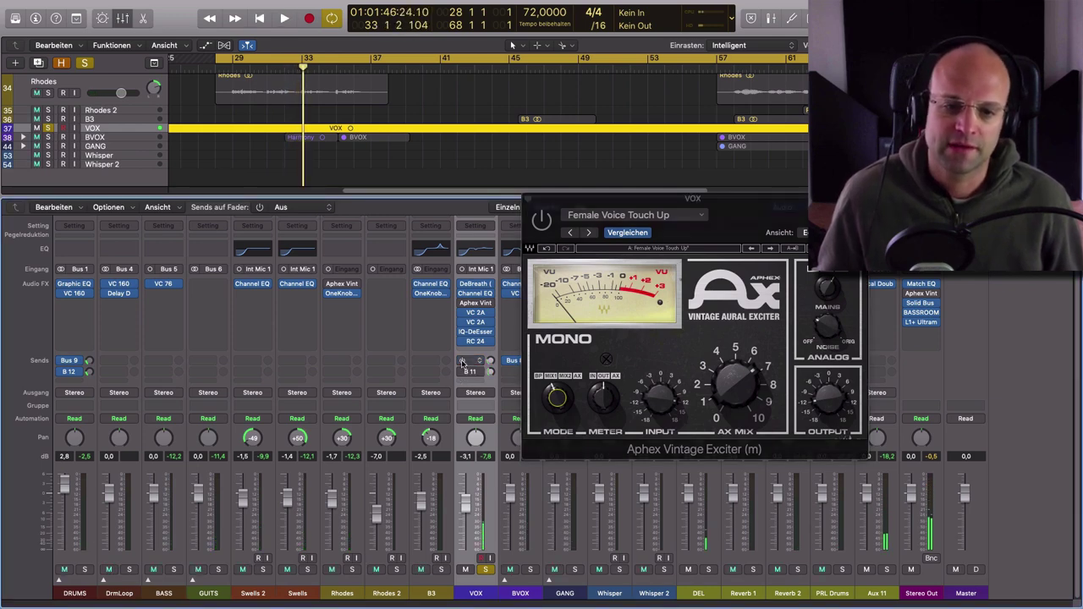
click(462, 342)
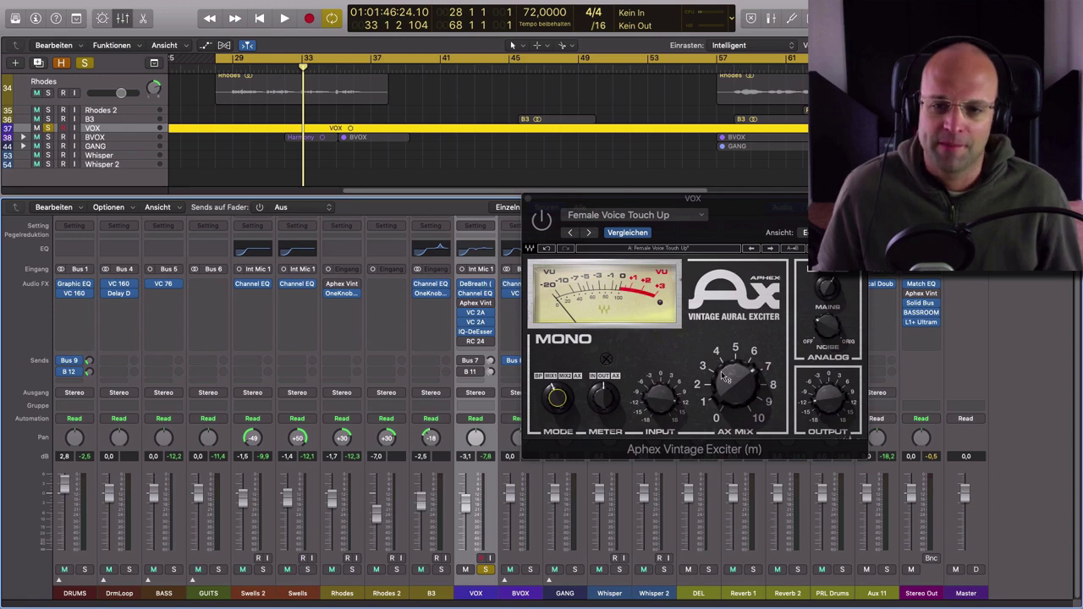
mouse_move(748, 227)
mouse_down()
mouse_move(725, 236)
mouse_move(739, 238)
mouse_up()
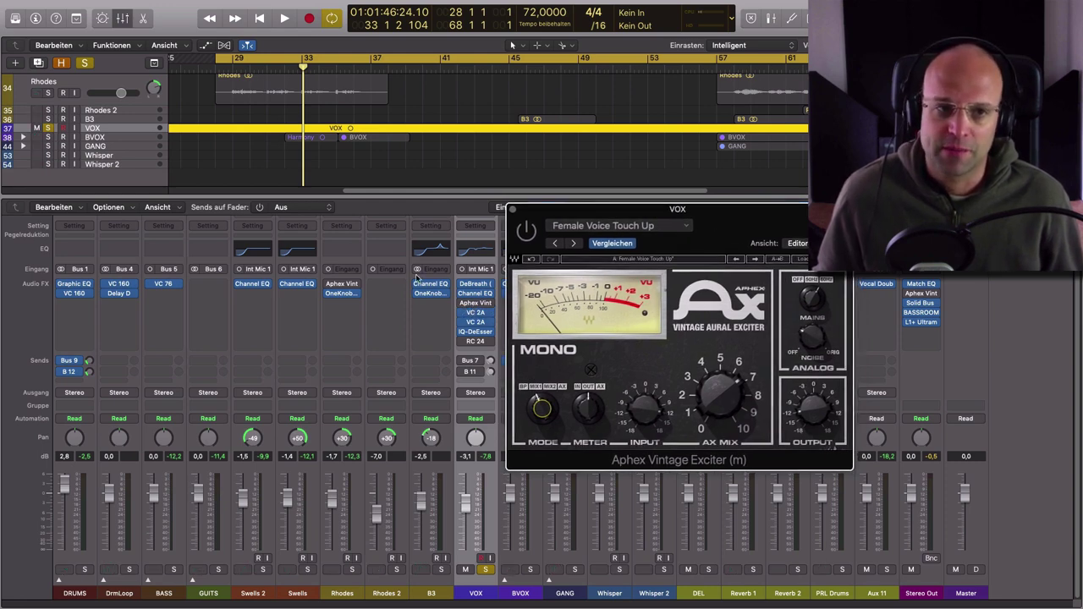
- Play the soloed dry vocal from bar 28, compare it with the exciter on and off, and stop playback
click(218, 72)
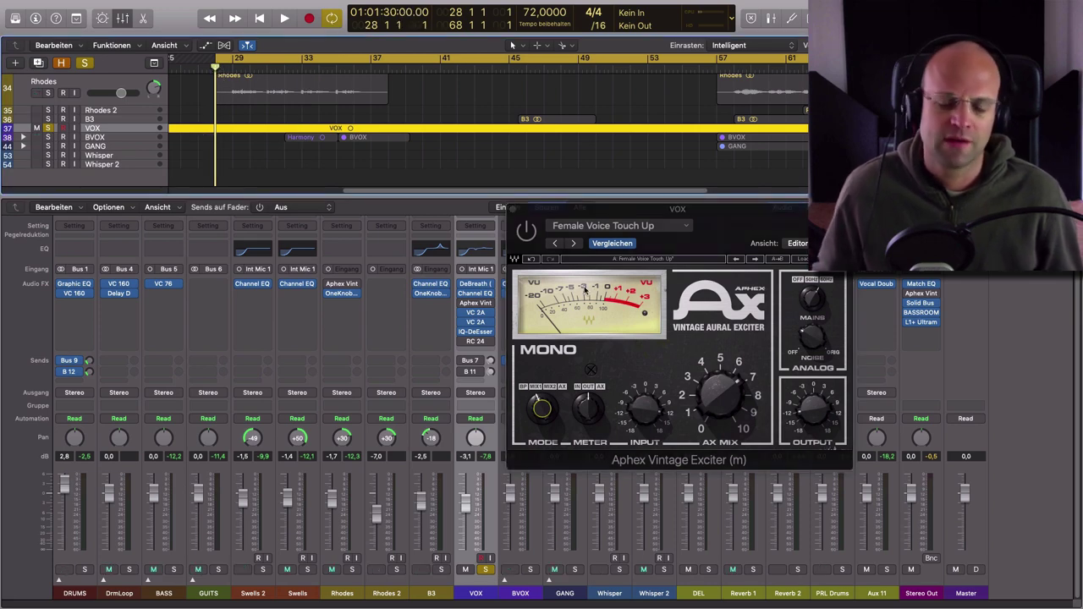
click(714, 225)
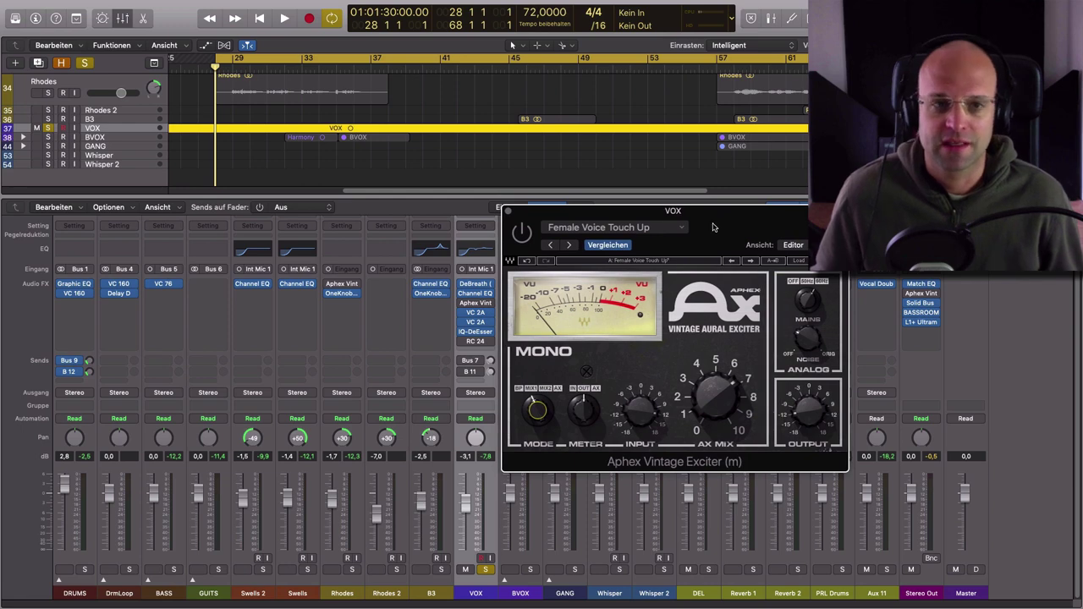
key(space)
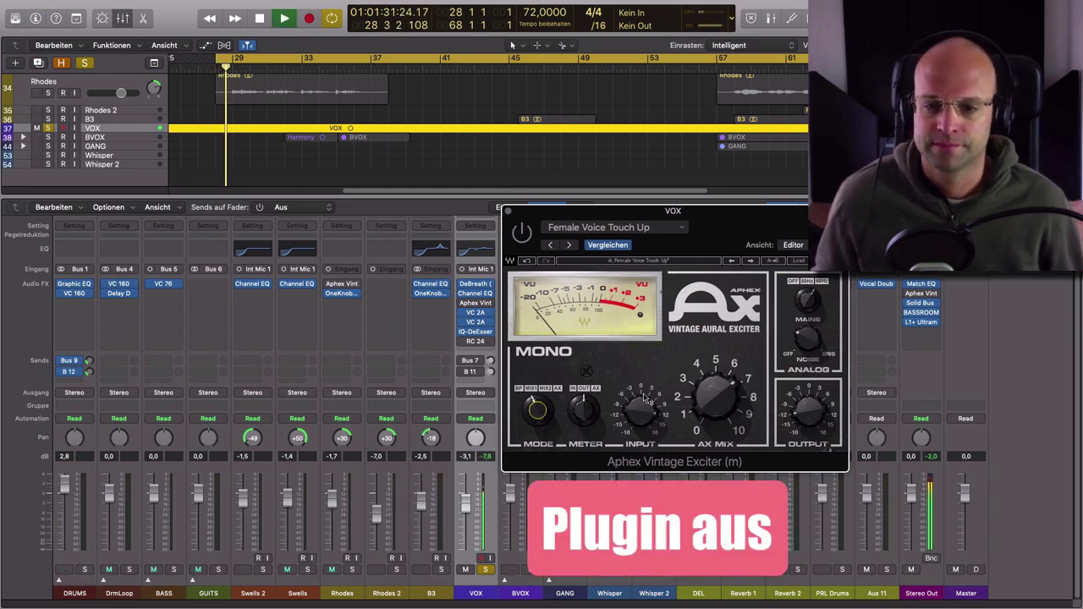
click(523, 233)
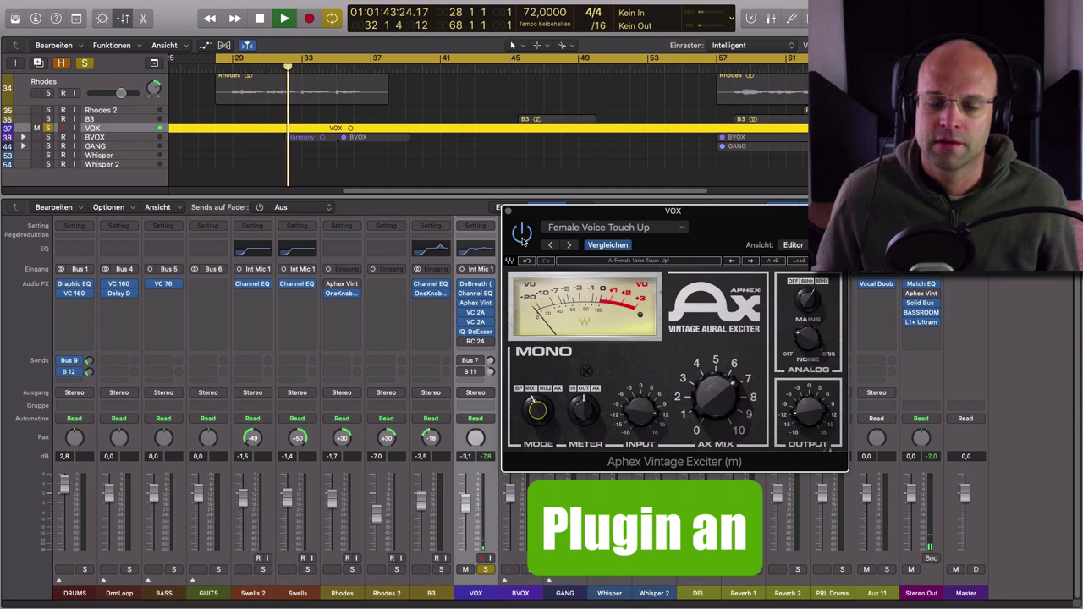
click(522, 237)
key(space)
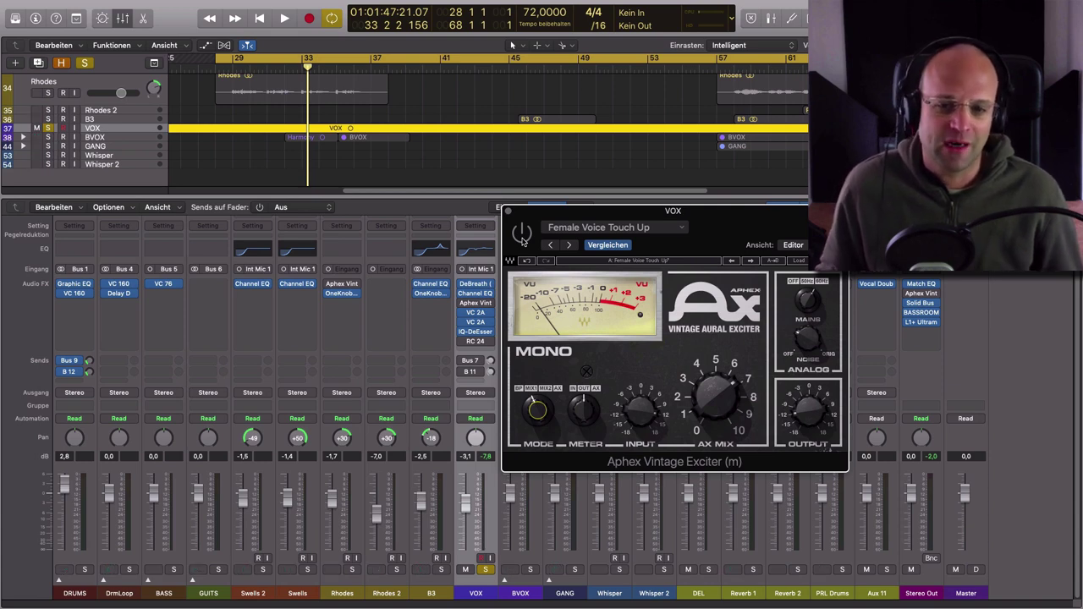
- Re-enable the VOX channel's B 11 and Bus 7 sends and its RC 24 reverb insert
click(463, 372)
click(463, 360)
click(463, 342)
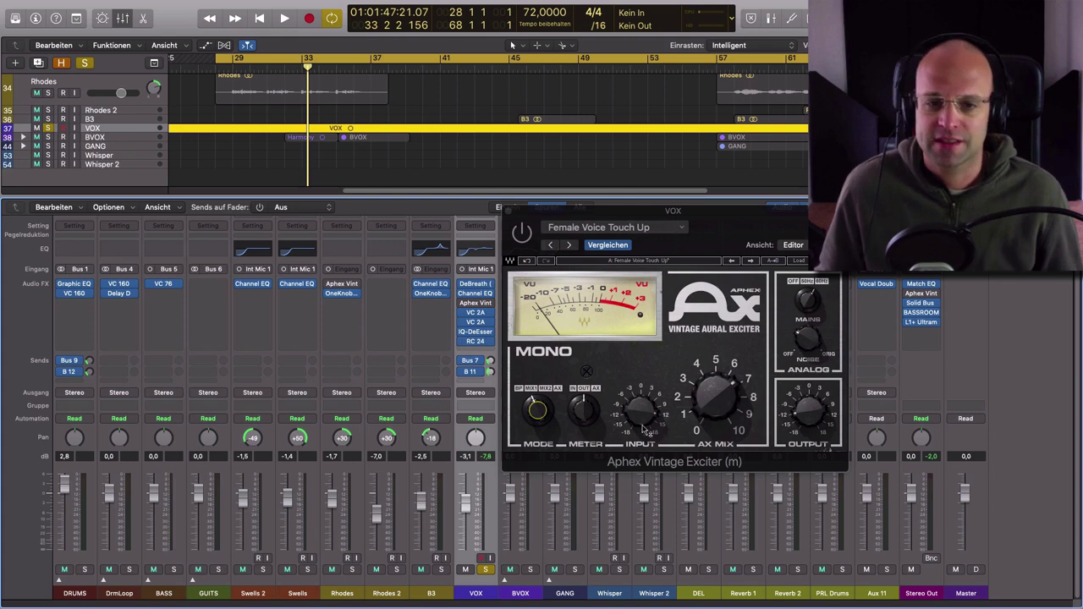
- Play the song, unsolo the VOX channel to hear the full mix and switch the exciter on
key(space)
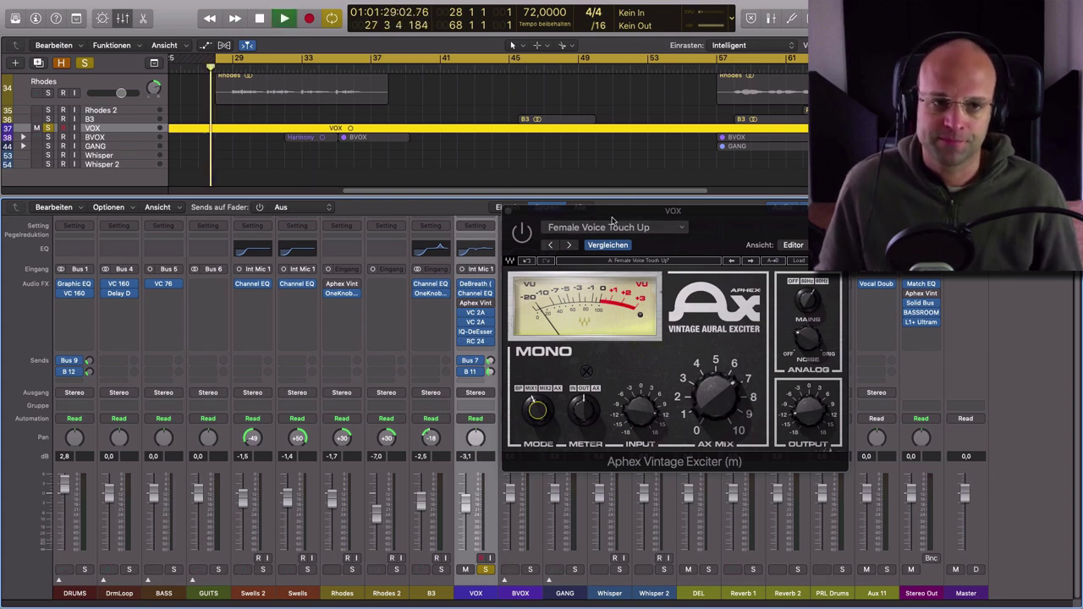
click(485, 569)
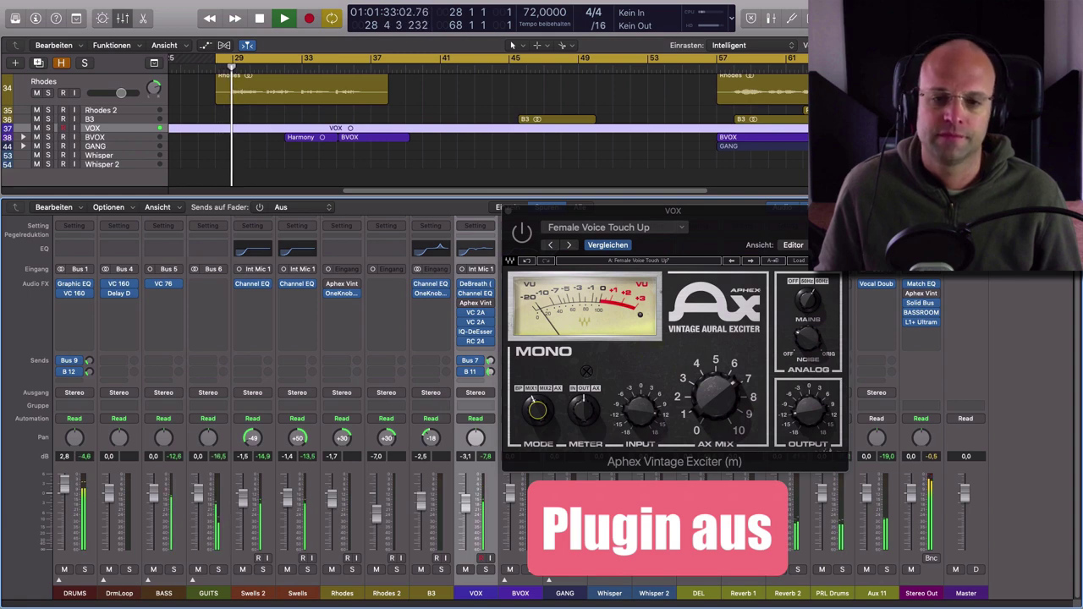
click(523, 232)
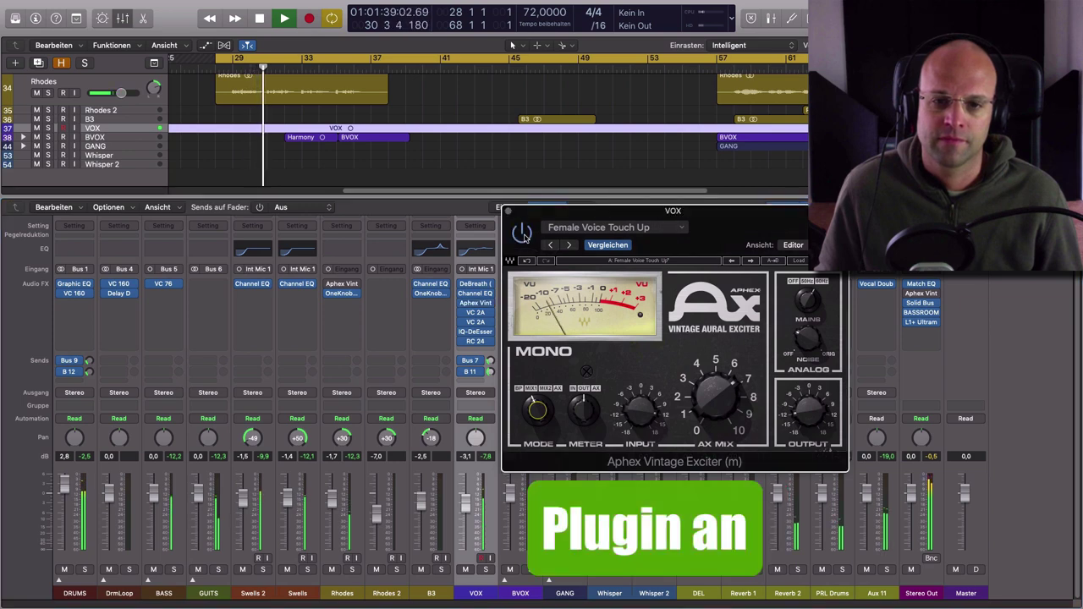
- Lower the exciter's AX Mix to about 6, compare the vocal in the mix with the exciter off and on, and stop
click(716, 397)
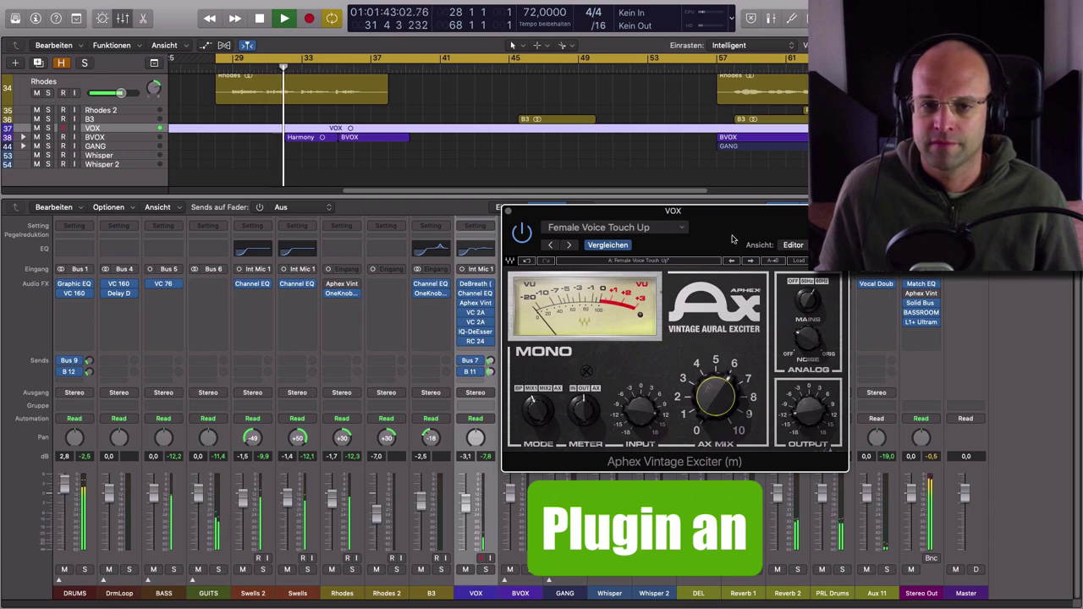
drag(733, 240, 727, 242)
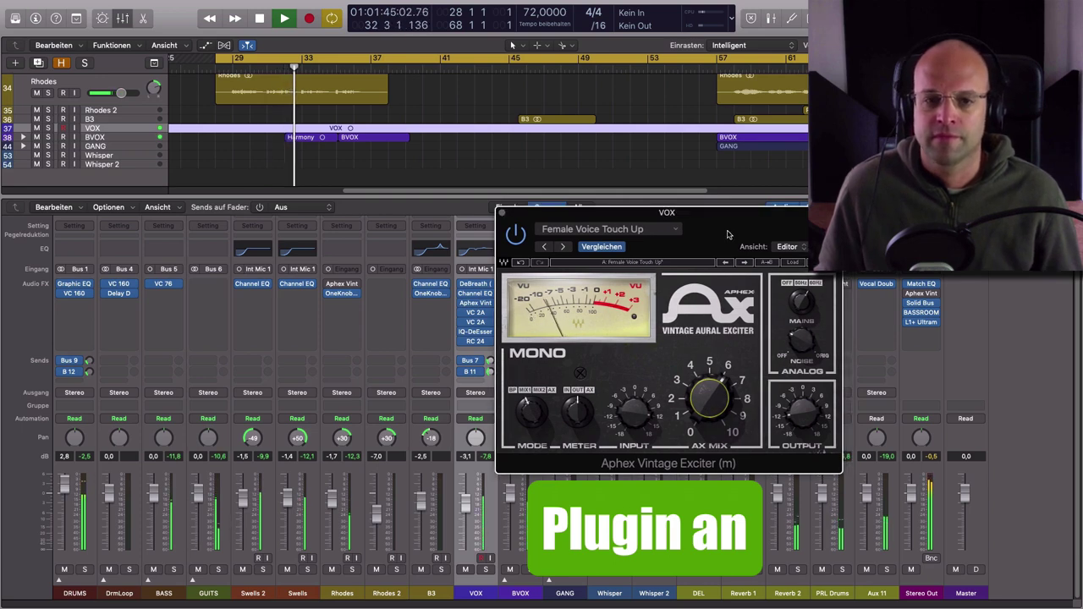
click(522, 242)
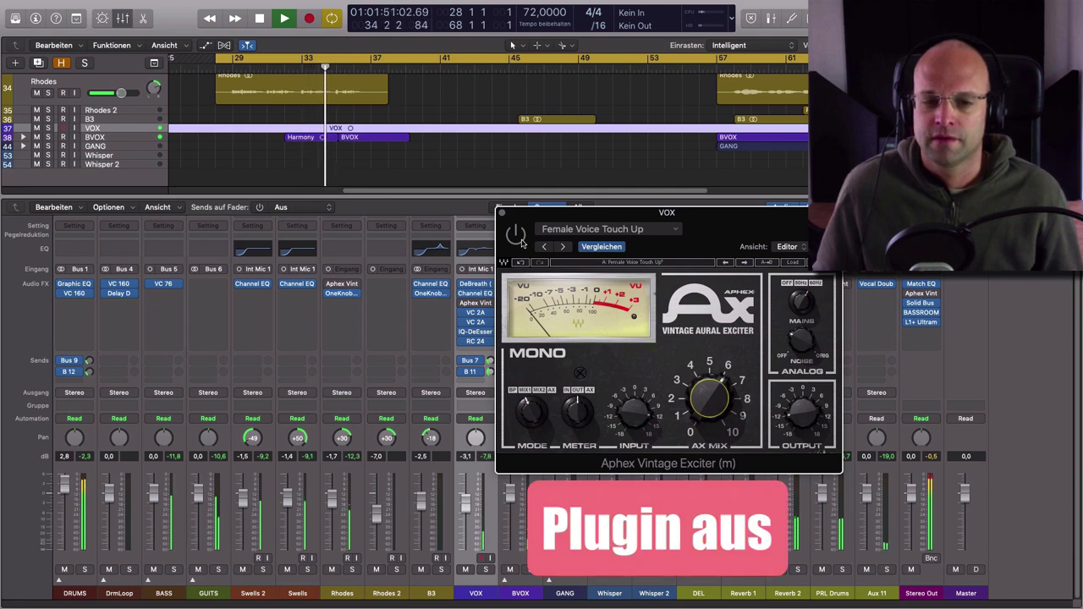
click(519, 240)
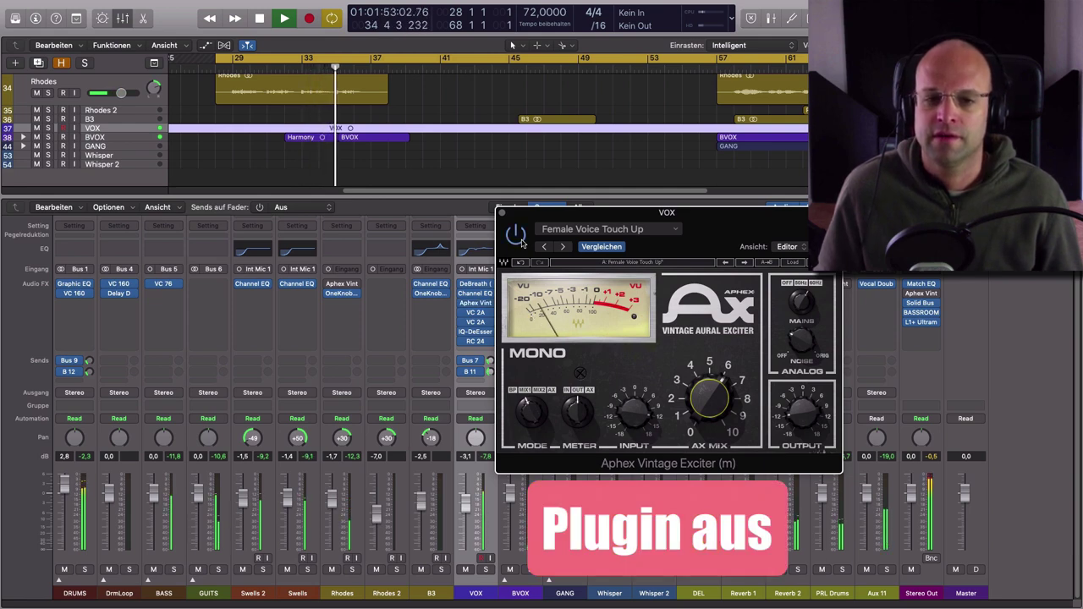
key(space)
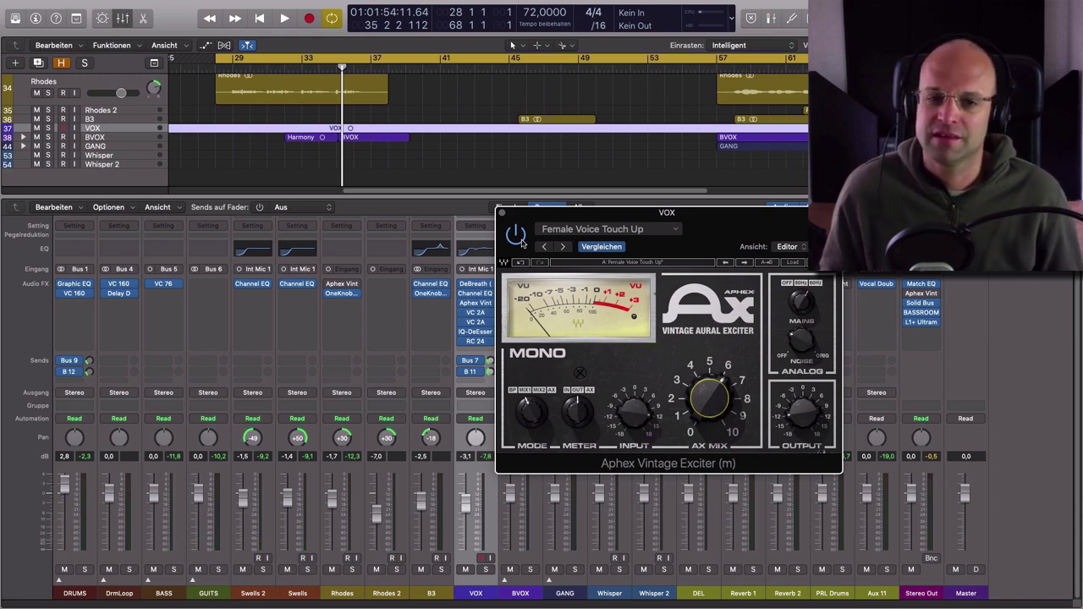
- Close the vocal exciter's window and solo the Rhodes channel
click(503, 213)
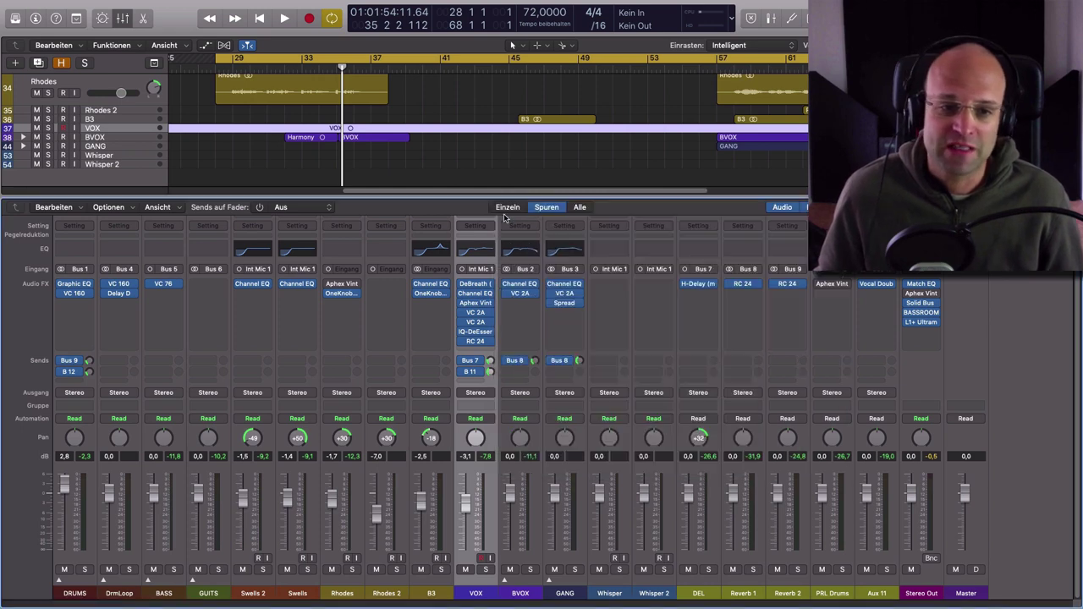
click(343, 594)
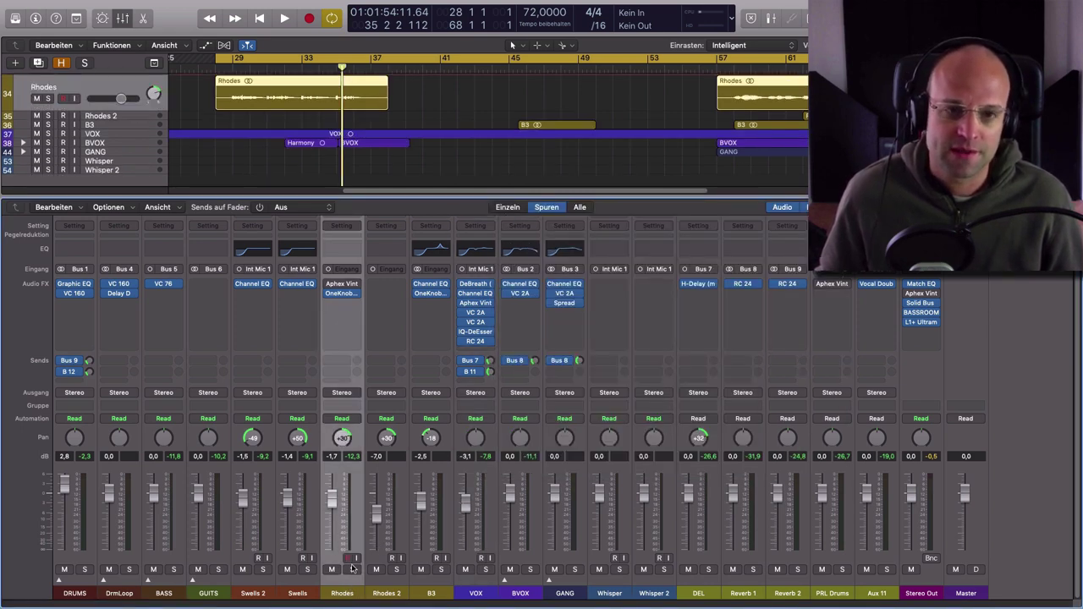
key(s)
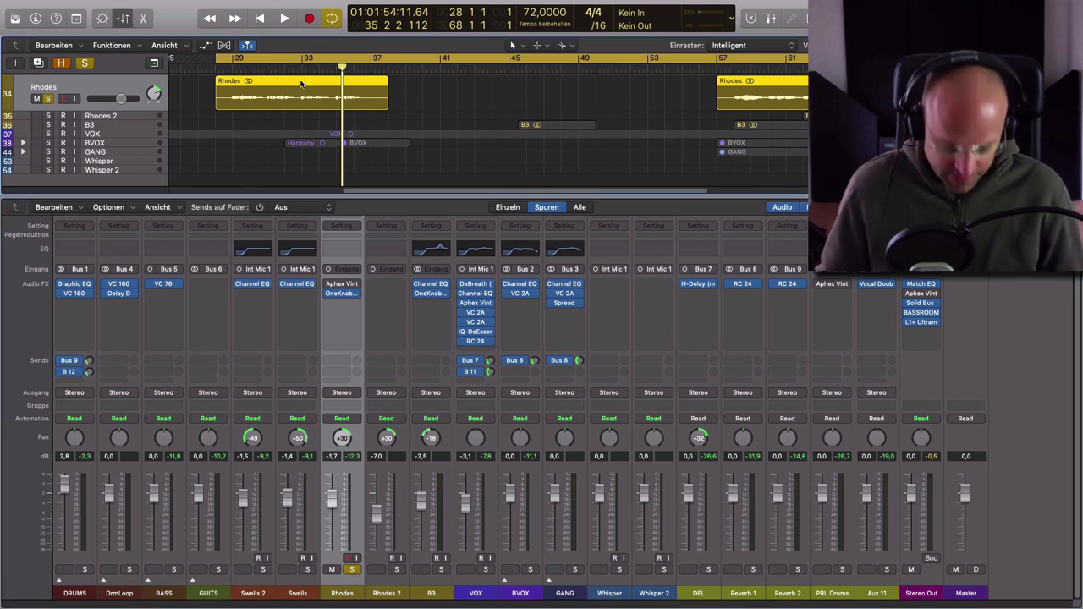
- Set the cycle range to the first Rhodes region, move its start to bar 28 beat 3 and start playback
click(300, 84)
key(u)
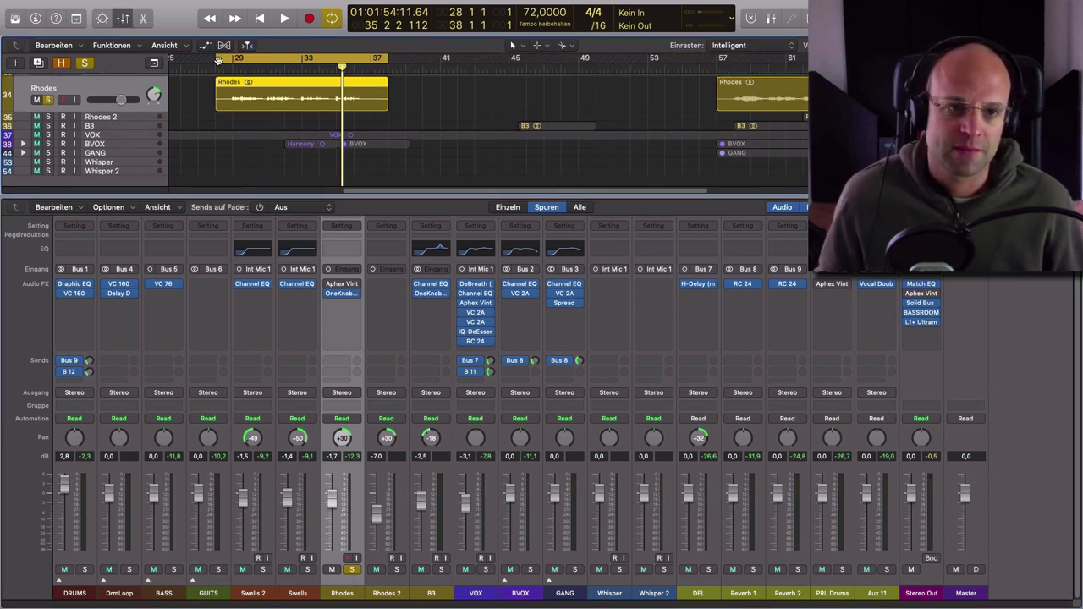
drag(217, 60, 226, 74)
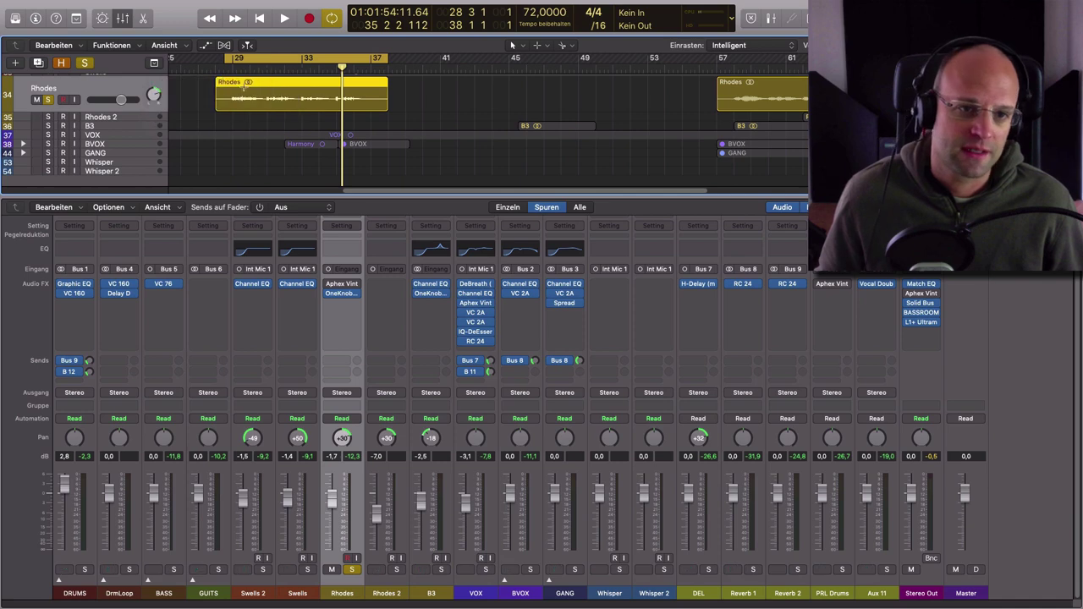
key(space)
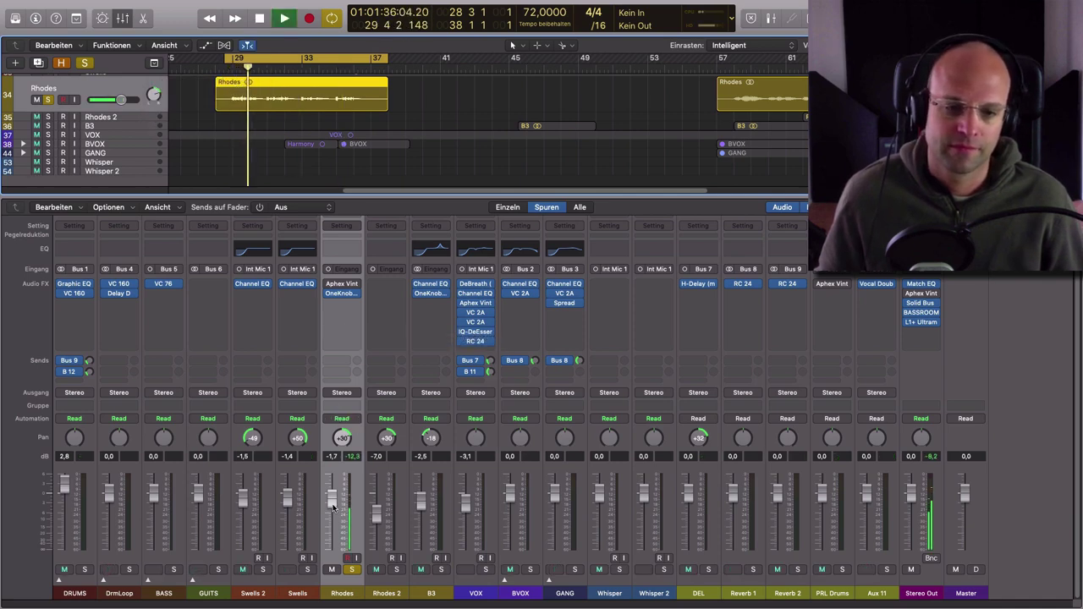
- Raise the Rhodes channel's level to about 1.7 dB and open its Aphex exciter below the timeline
drag(333, 507, 333, 489)
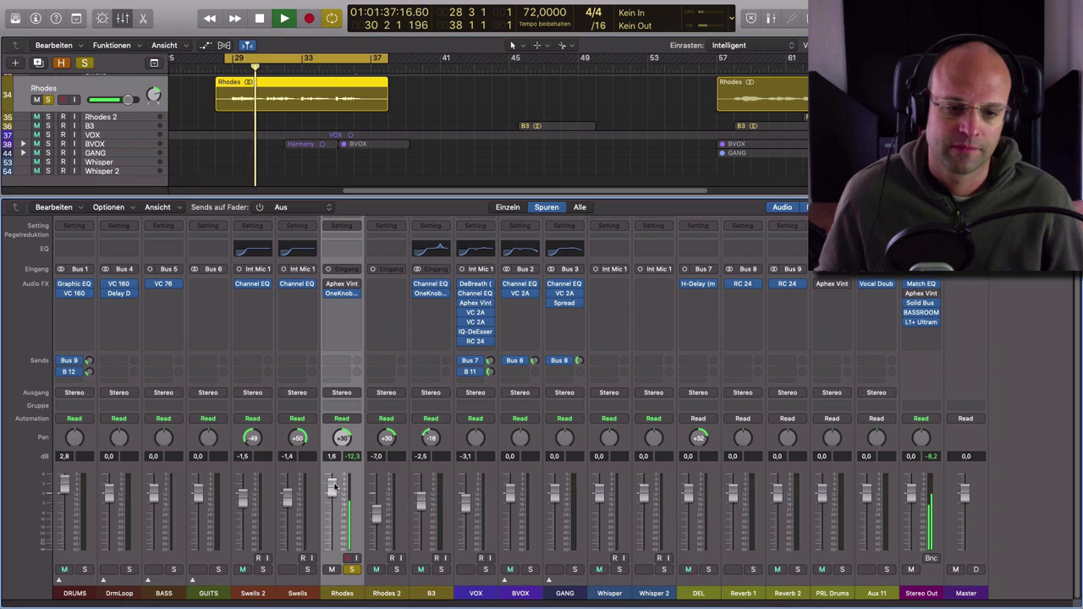
click(342, 285)
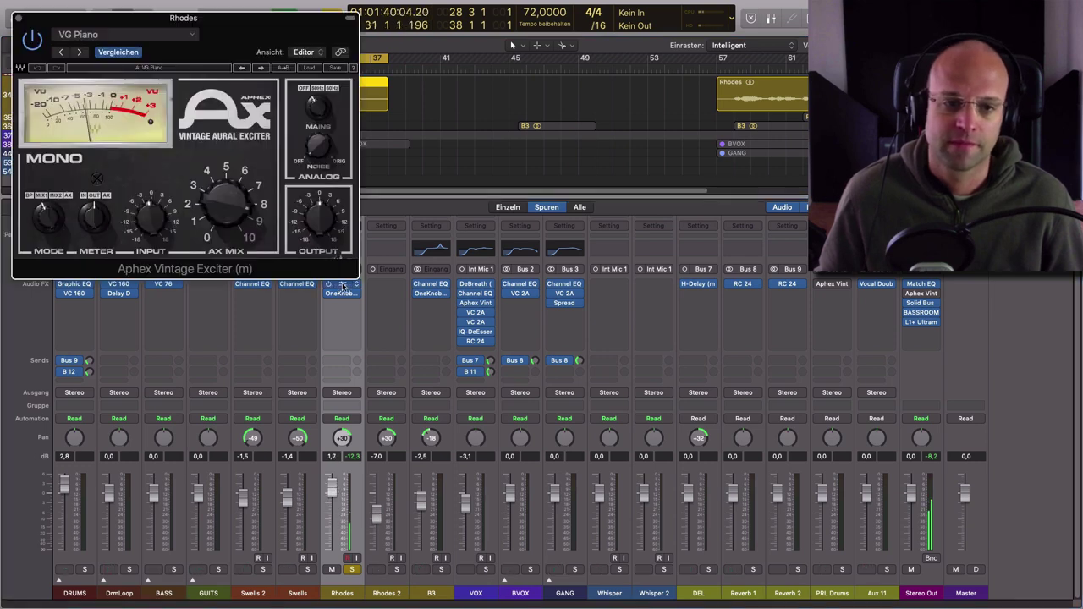
drag(259, 39, 621, 209)
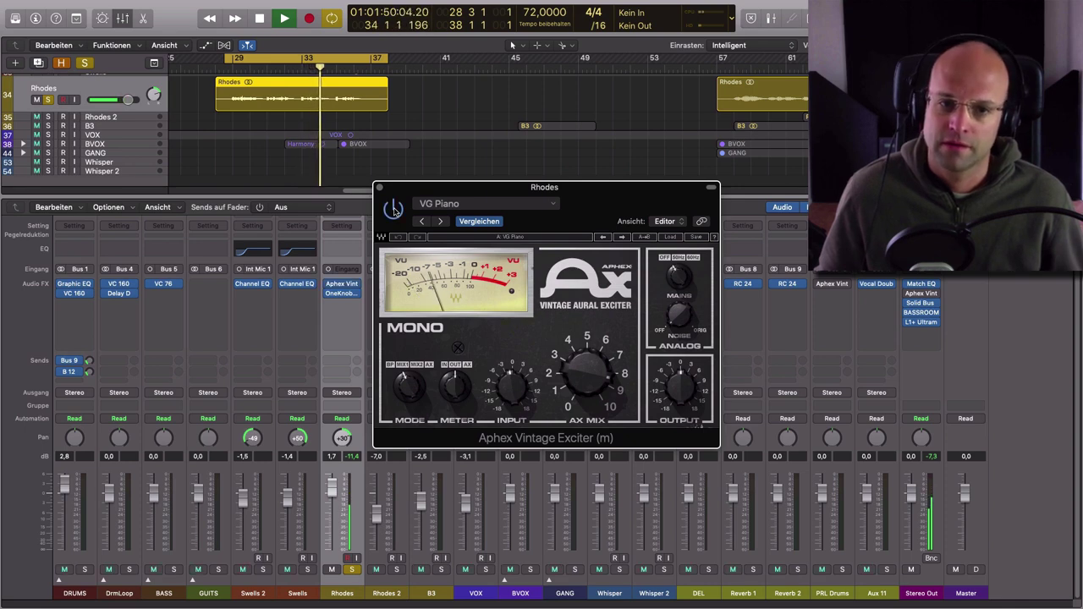
- Compare the soloed Rhodes with the exciter off and on, stop playback, unsolo the channel and close the exciter window
key(space)
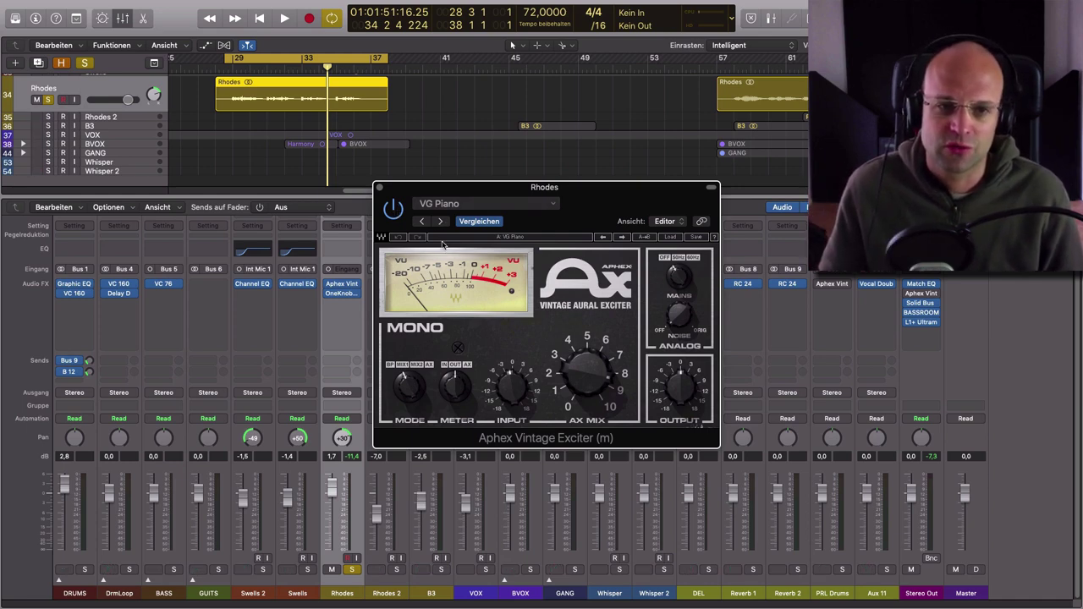
key(space)
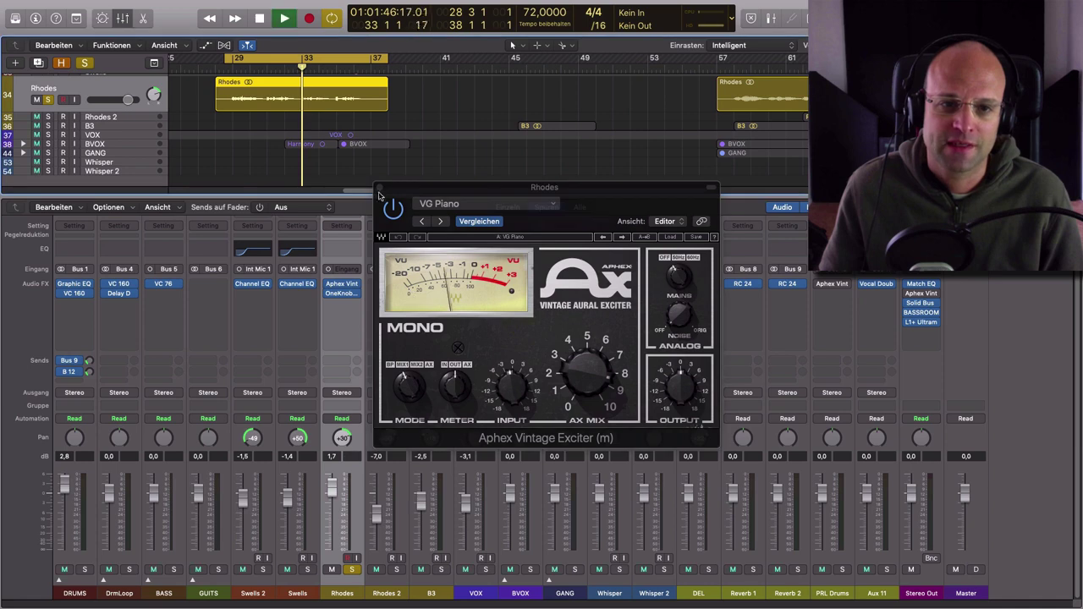
click(380, 196)
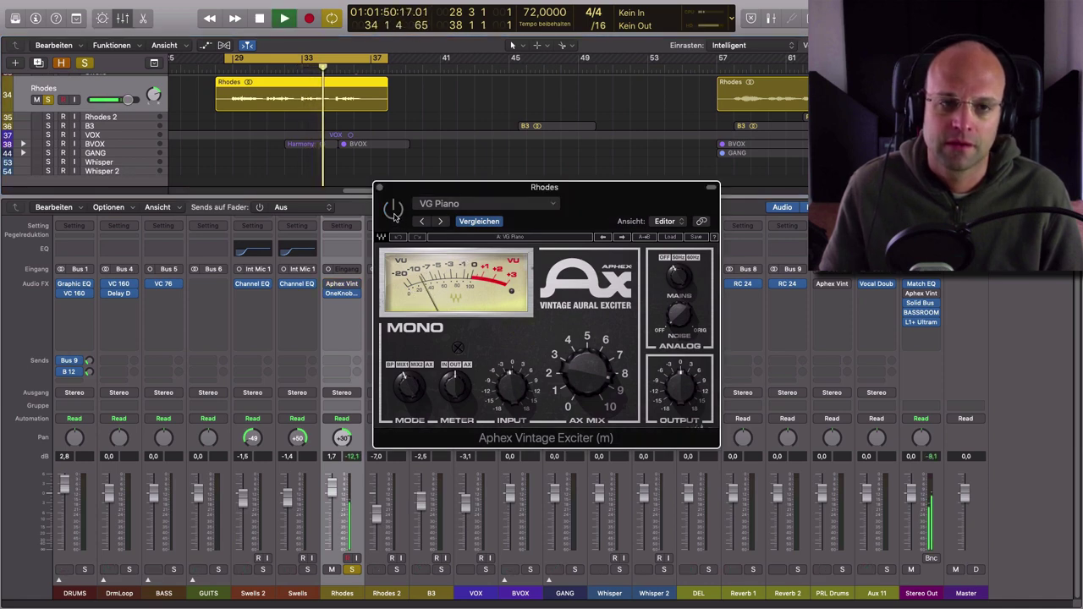
click(394, 209)
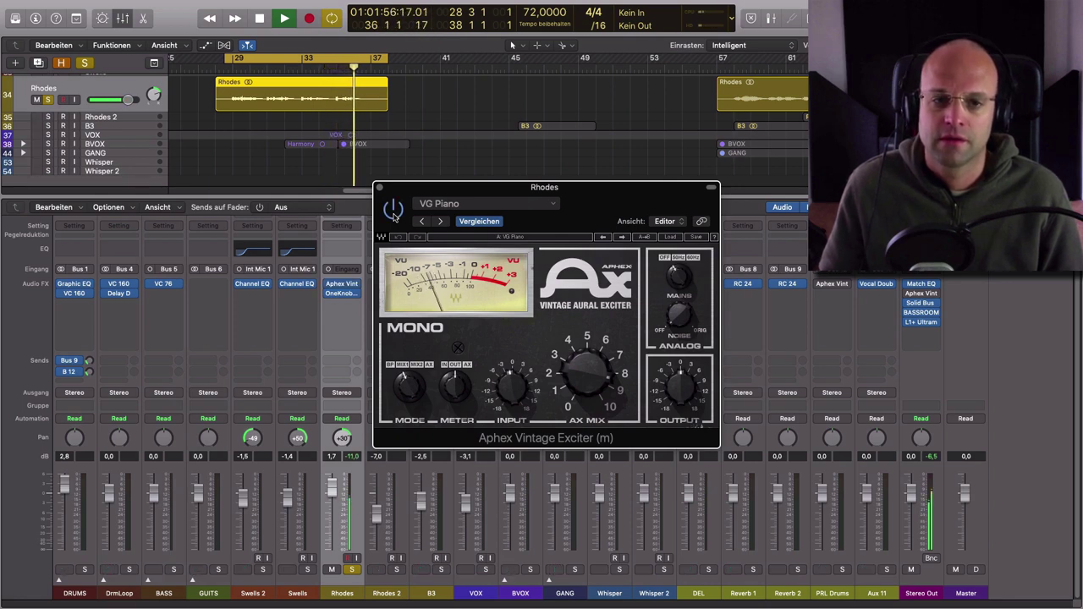
key(space)
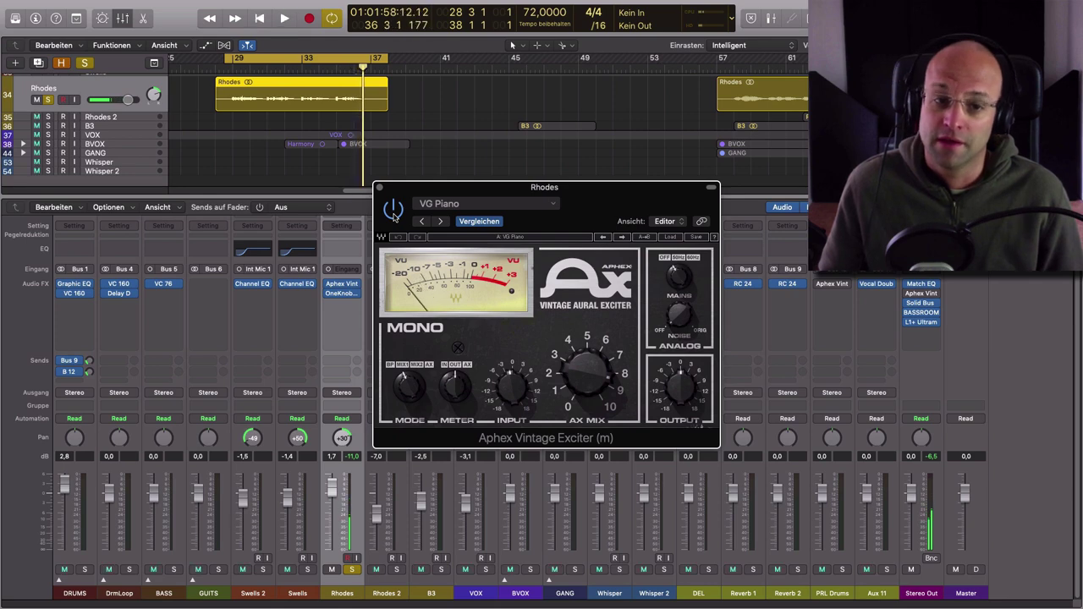
click(352, 570)
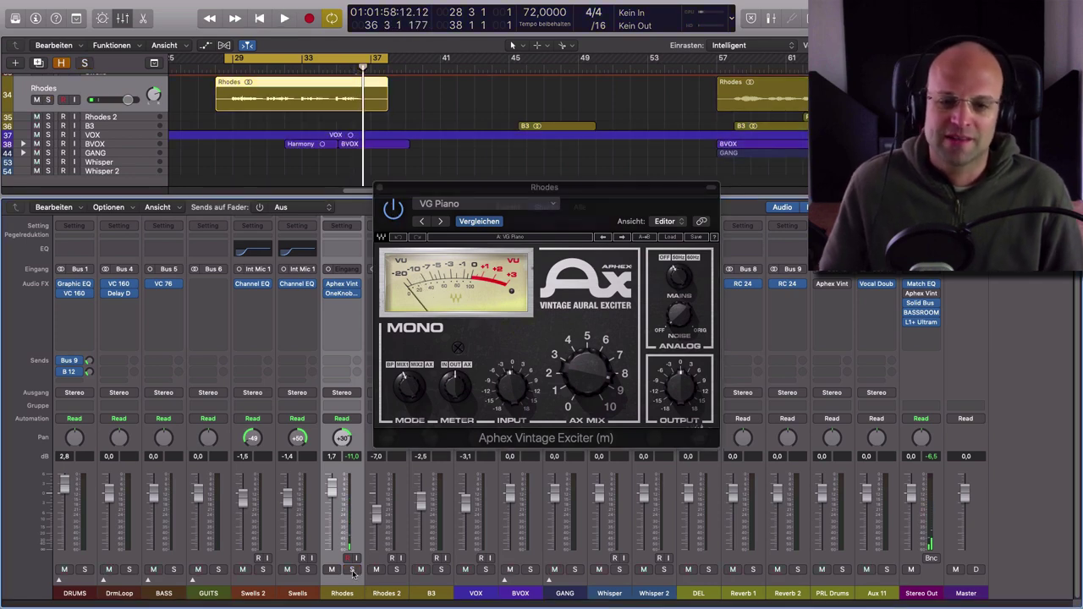
click(380, 188)
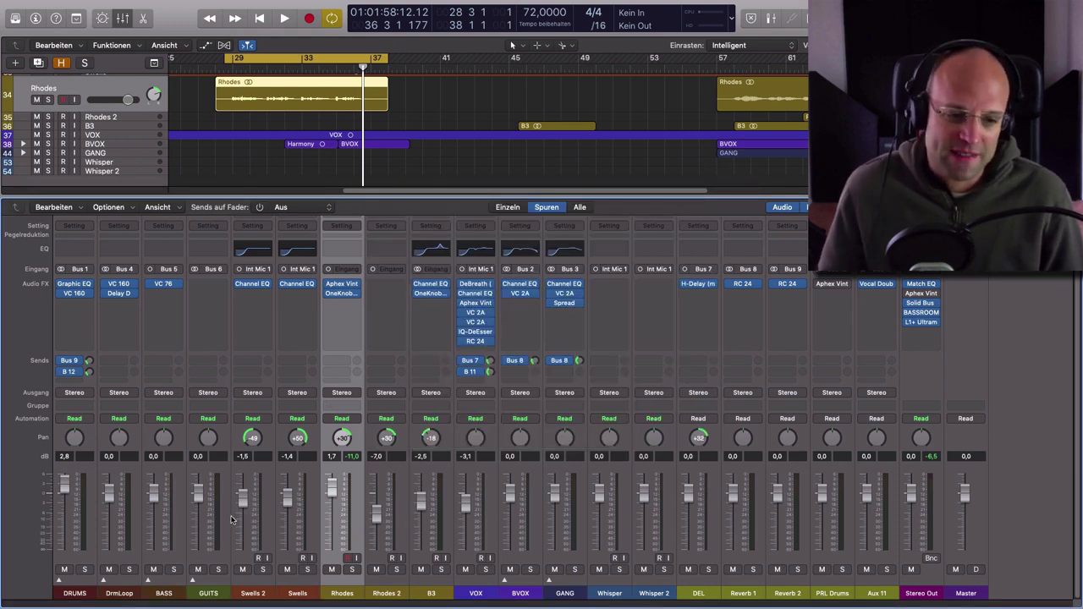
- Find the PRL Drums aux channel and open its Aphex exciter, placing the window clear of the timeline
click(76, 593)
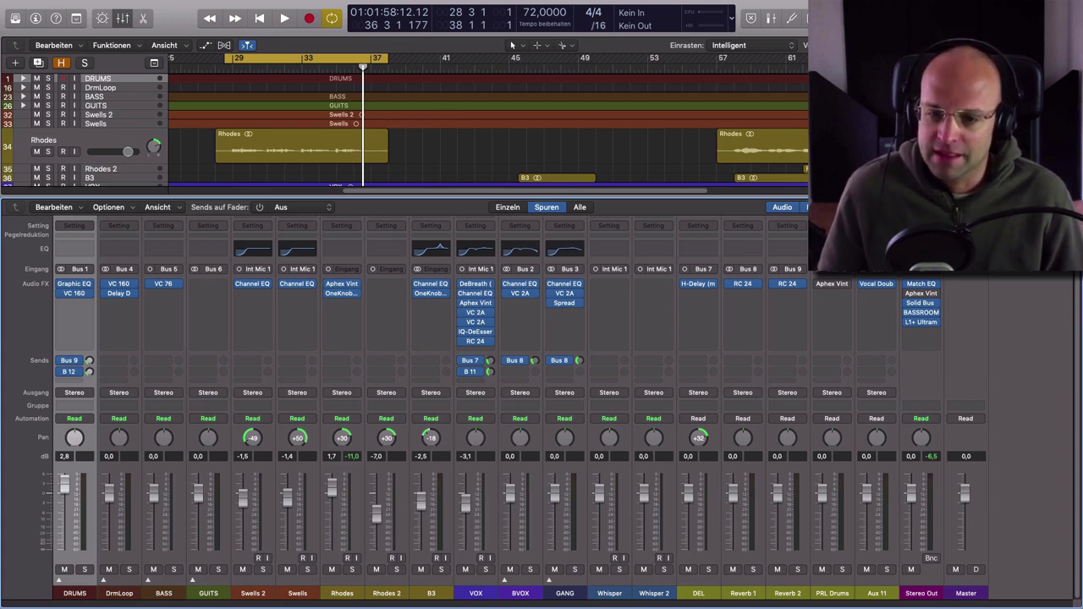
click(832, 594)
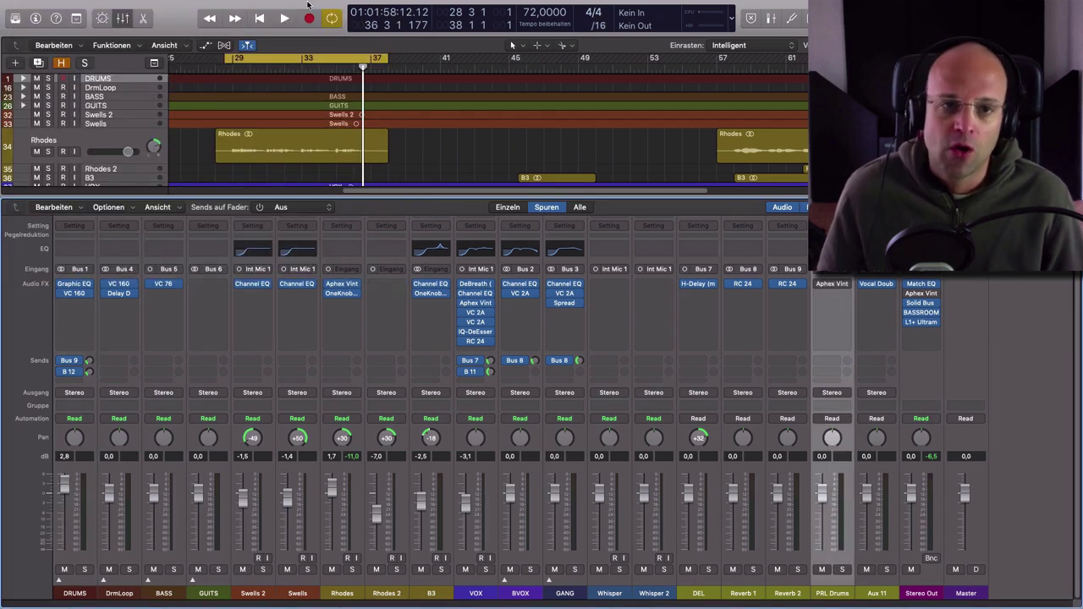
click(832, 285)
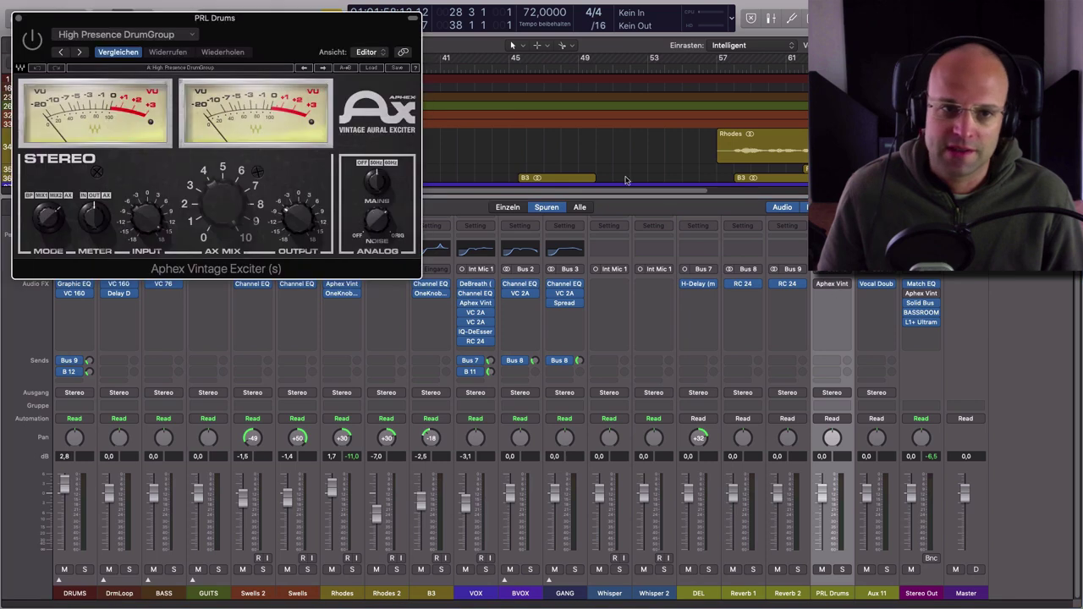
drag(305, 37, 677, 264)
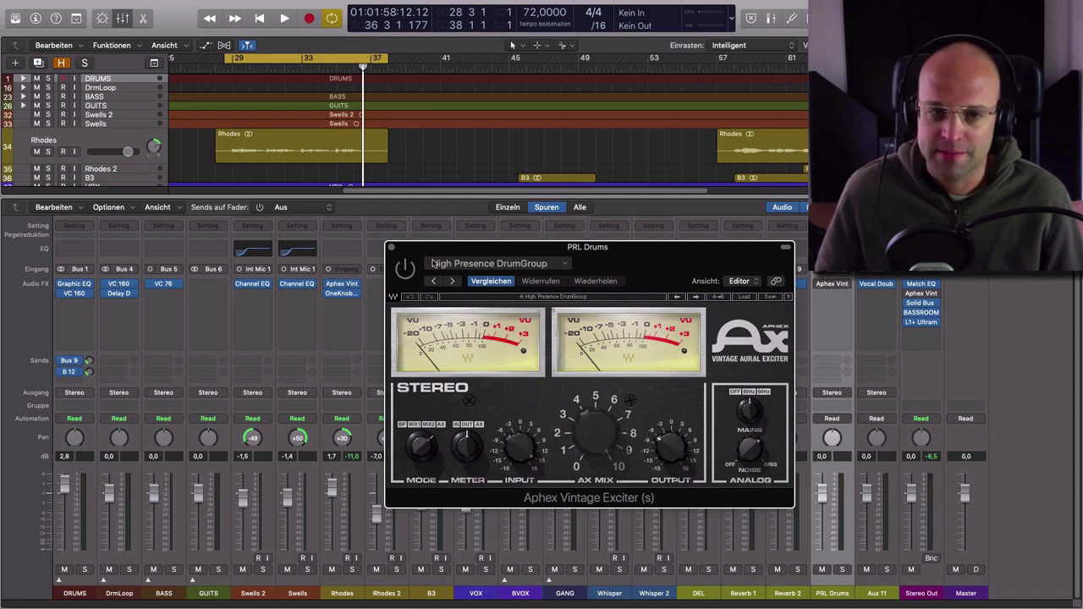
- Solo the DRUMS channel with the PRL Drums exciter switched on, lower its Bus 12 send to −∞ and start playback
click(85, 570)
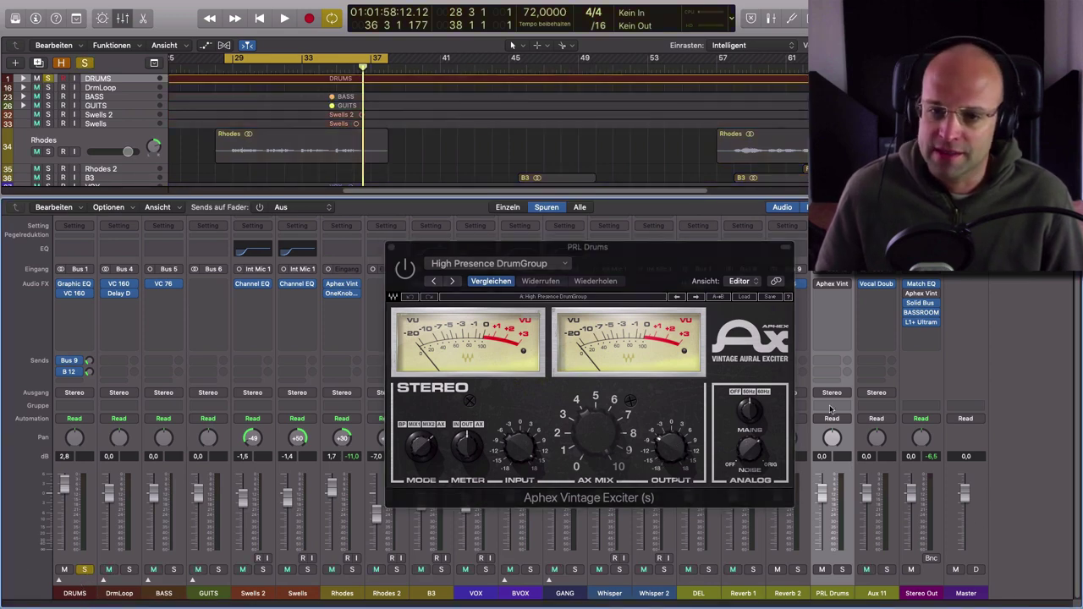
mouse_move(818, 288)
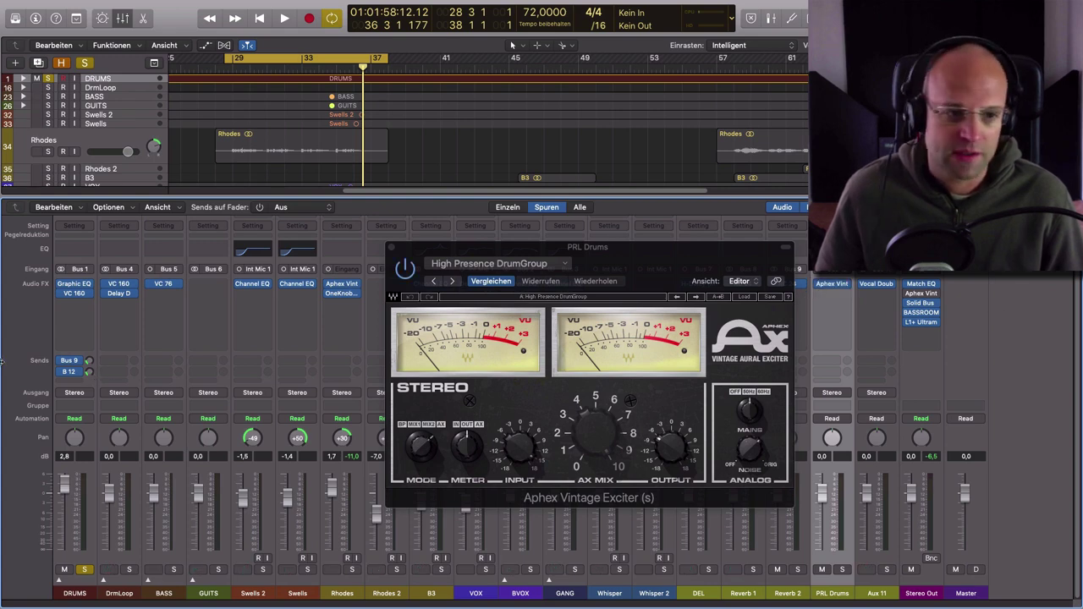
drag(88, 374, 88, 373)
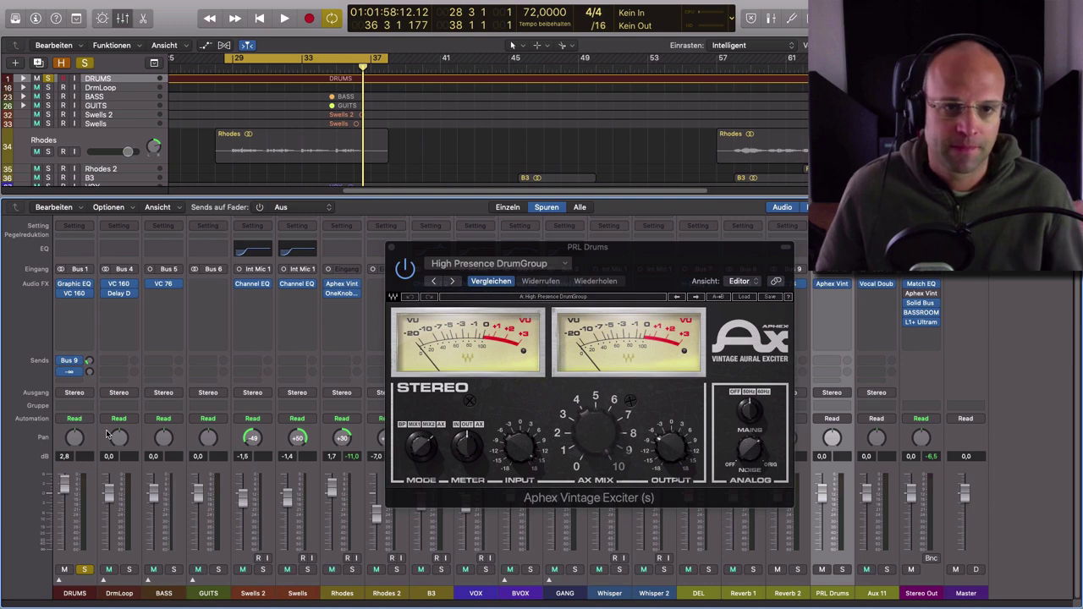
key(space)
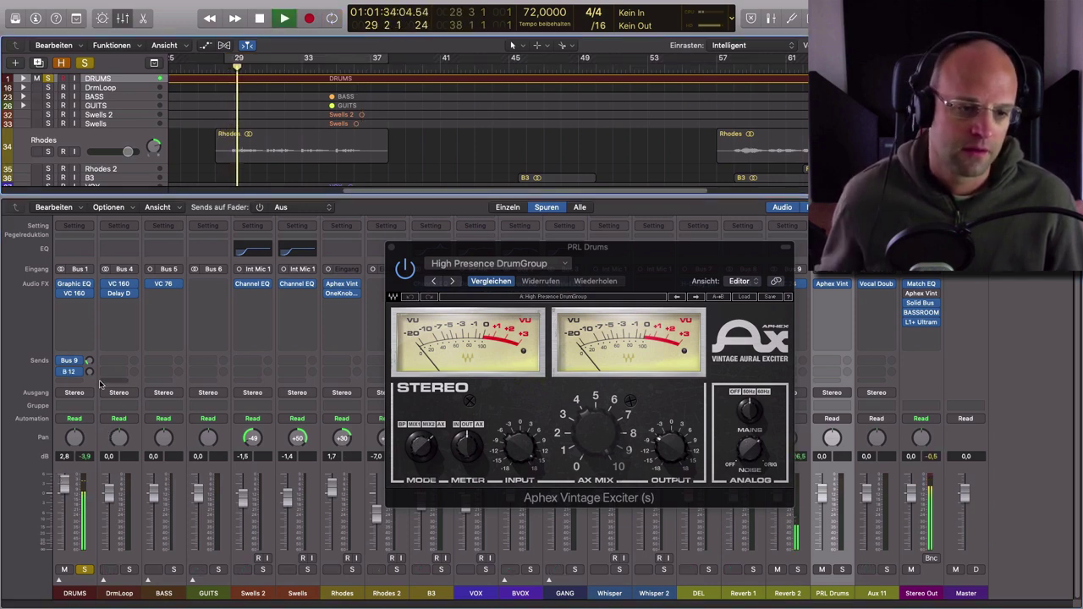
- Blend in the DRUMS send to Bus 12 at about -17.6 dB, compare the exciter off and on, and finish at about -21.4 dB
mouse_move(90, 373)
mouse_down()
mouse_move(79, 316)
mouse_move(74, 344)
mouse_move(89, 375)
mouse_up()
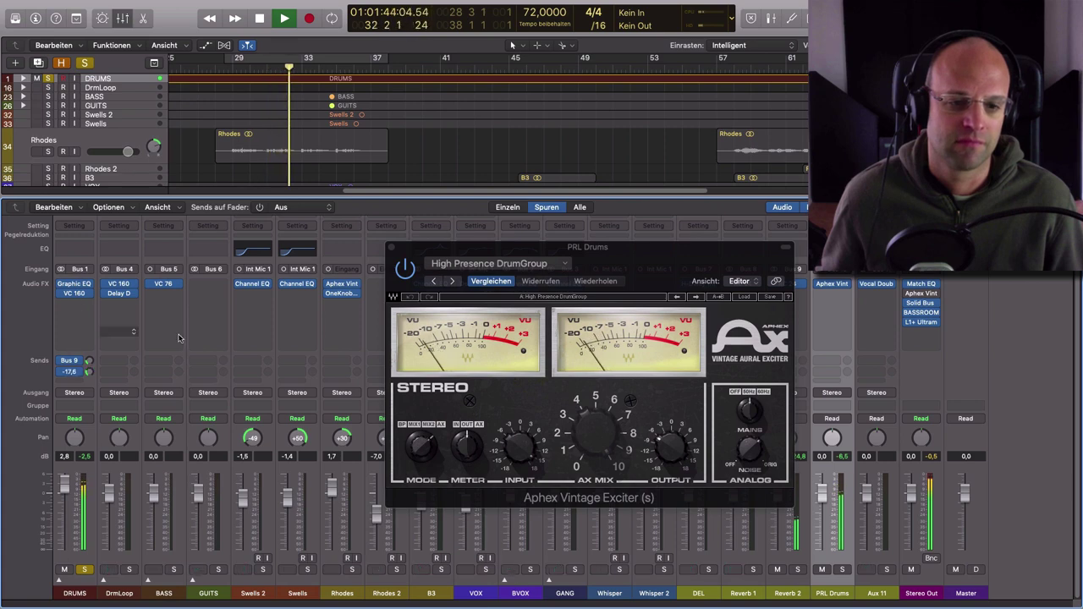
click(407, 273)
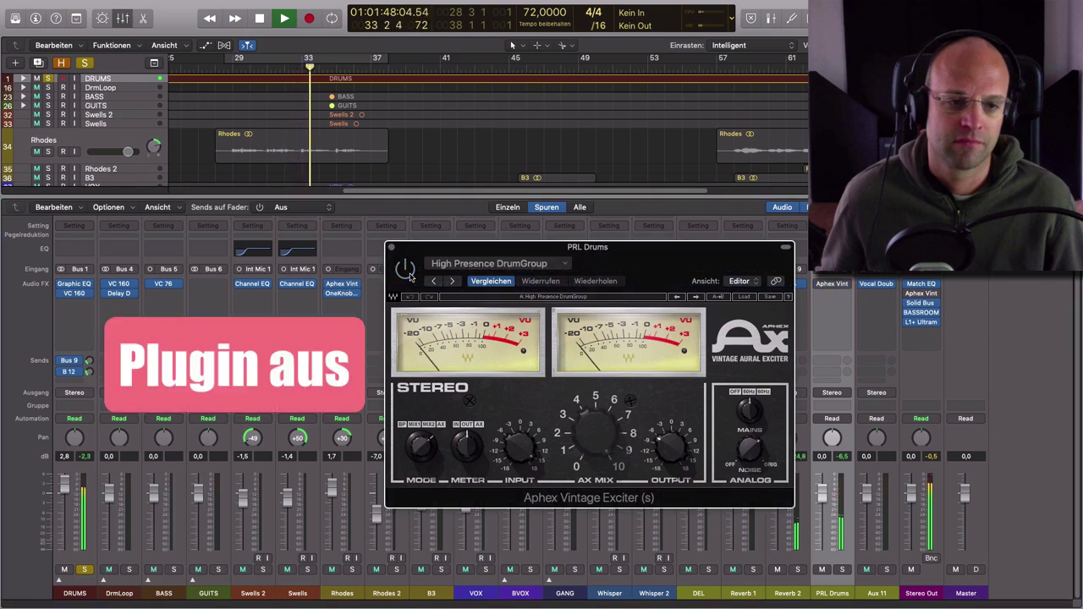
click(407, 271)
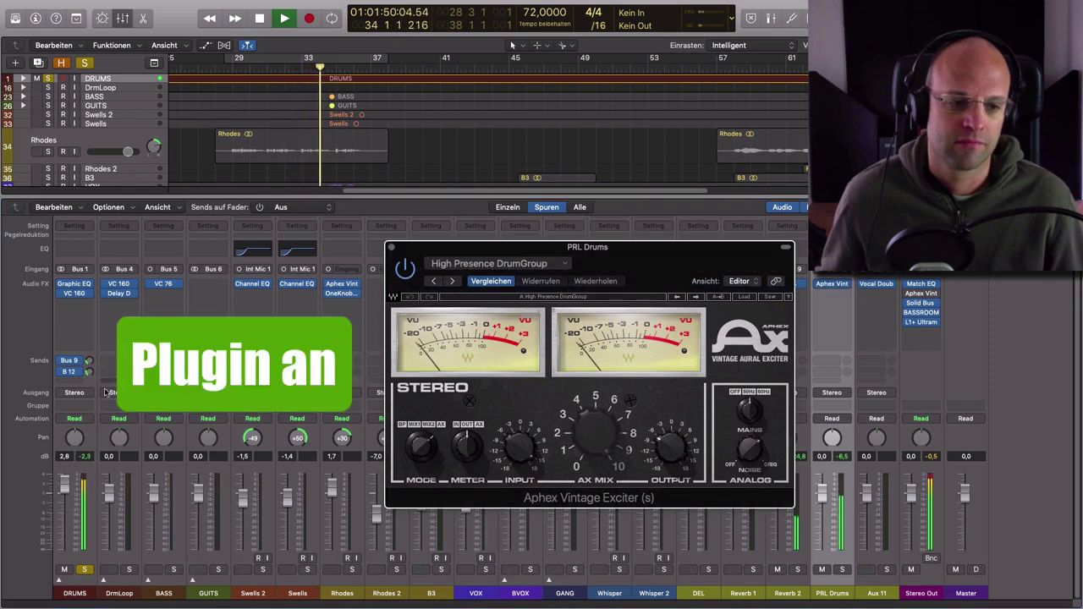
drag(88, 375, 90, 375)
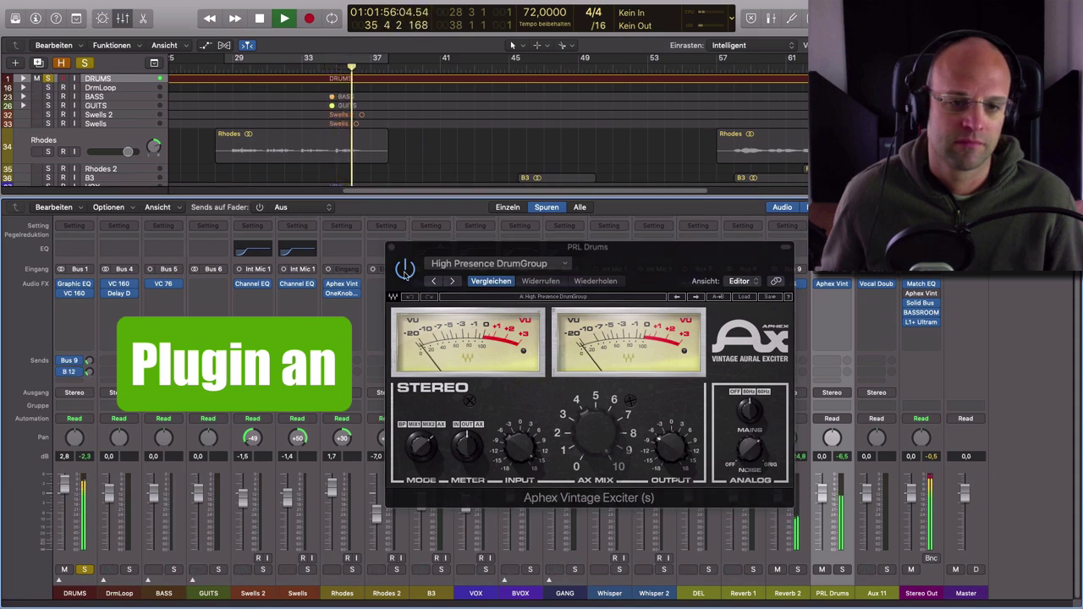
click(405, 269)
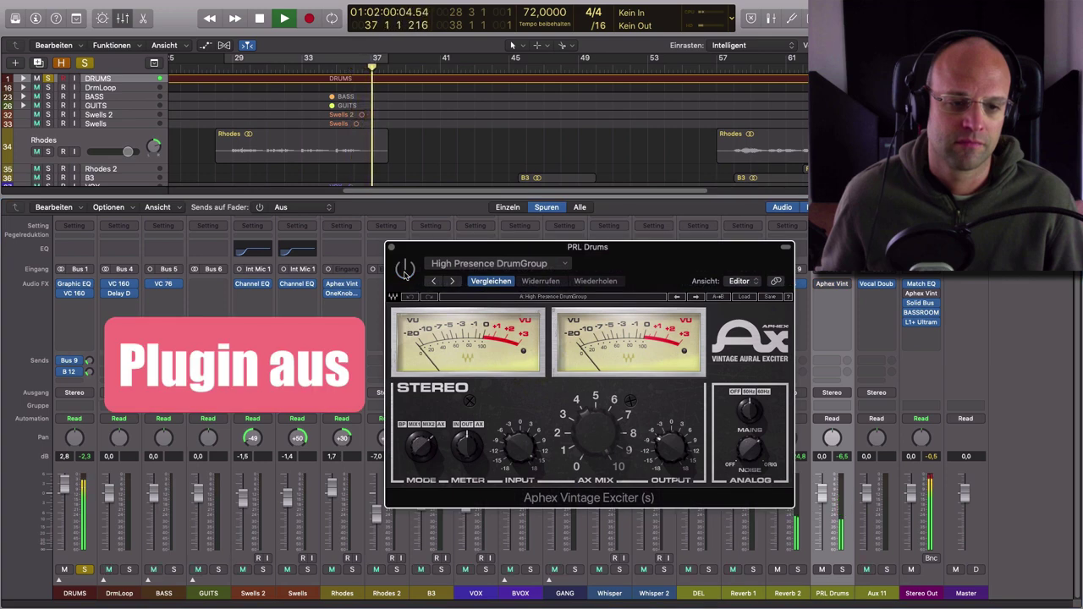
click(406, 269)
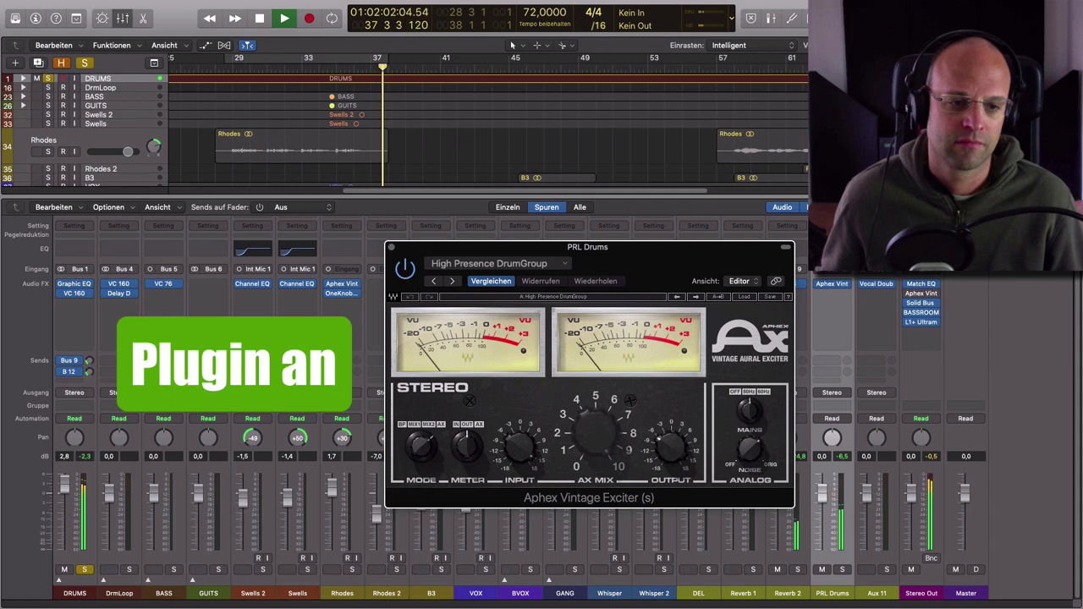
click(89, 372)
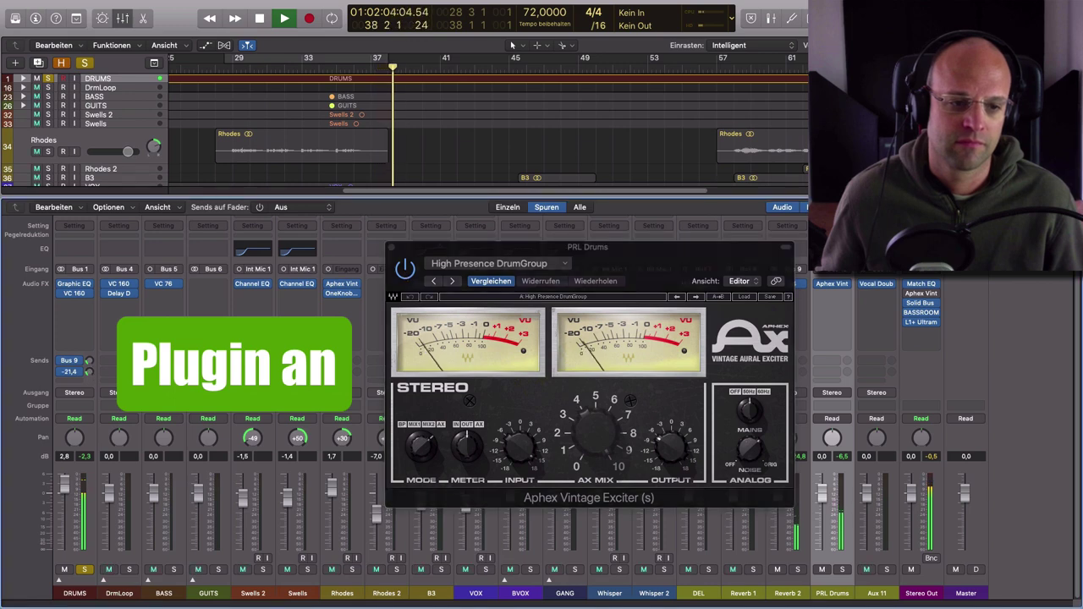
key(space)
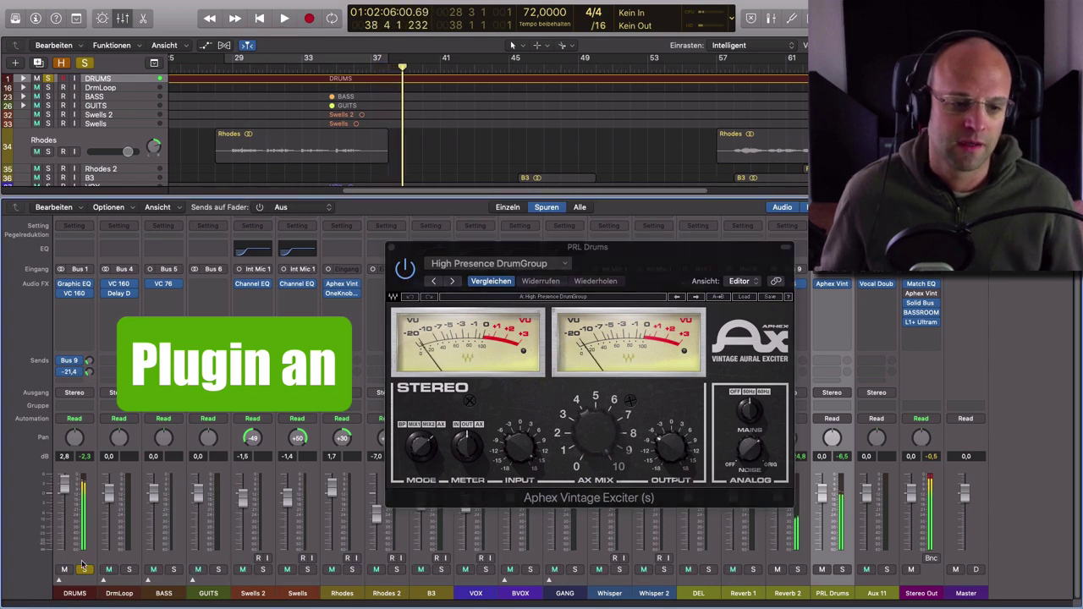
- Unsolo the DRUMS channel and play the full mix from bar 38
click(85, 570)
click(384, 70)
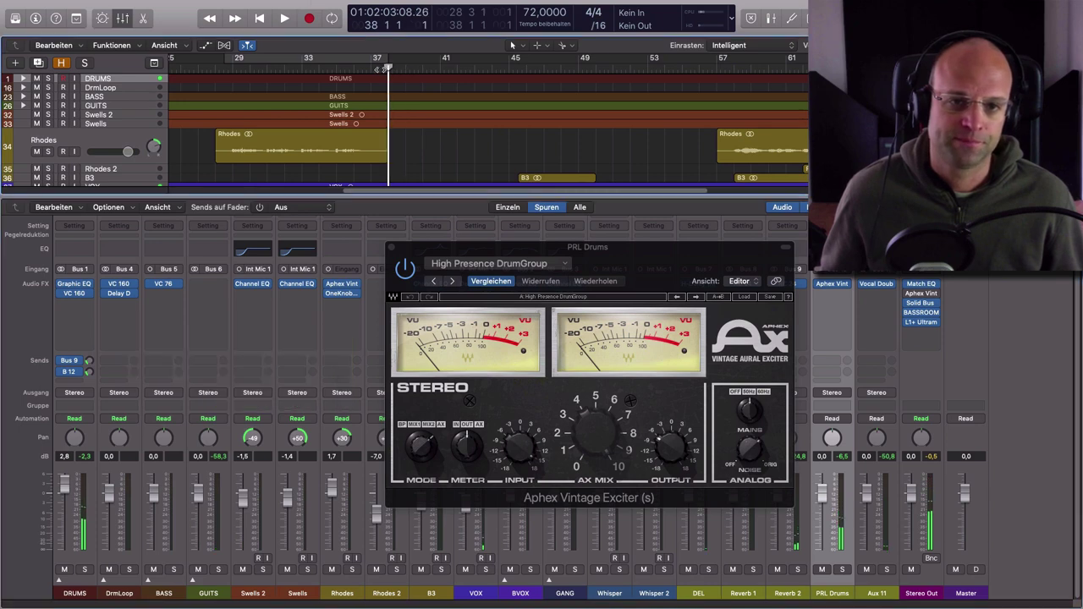
key(space)
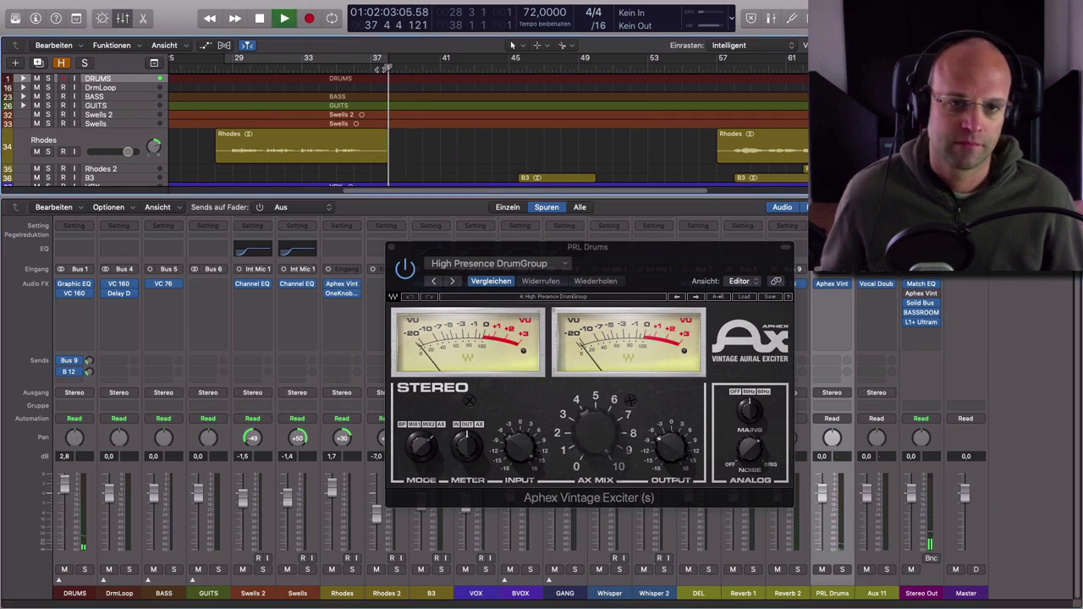
- Compare the full mix with the drum exciter off and on, with the Bus 12 send at about -18.6 dB, and stop
click(406, 273)
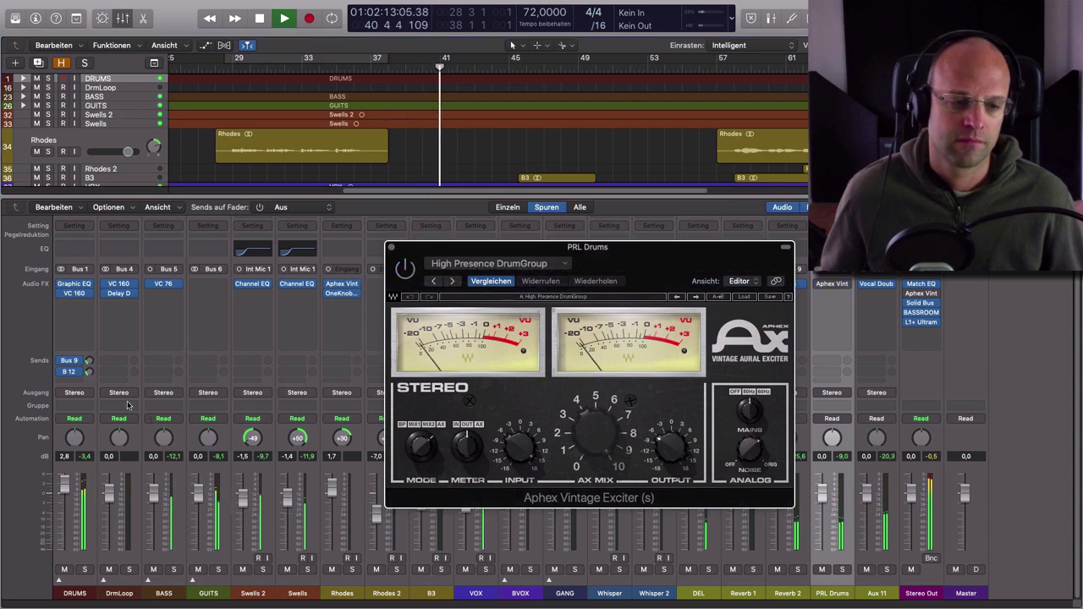
click(91, 375)
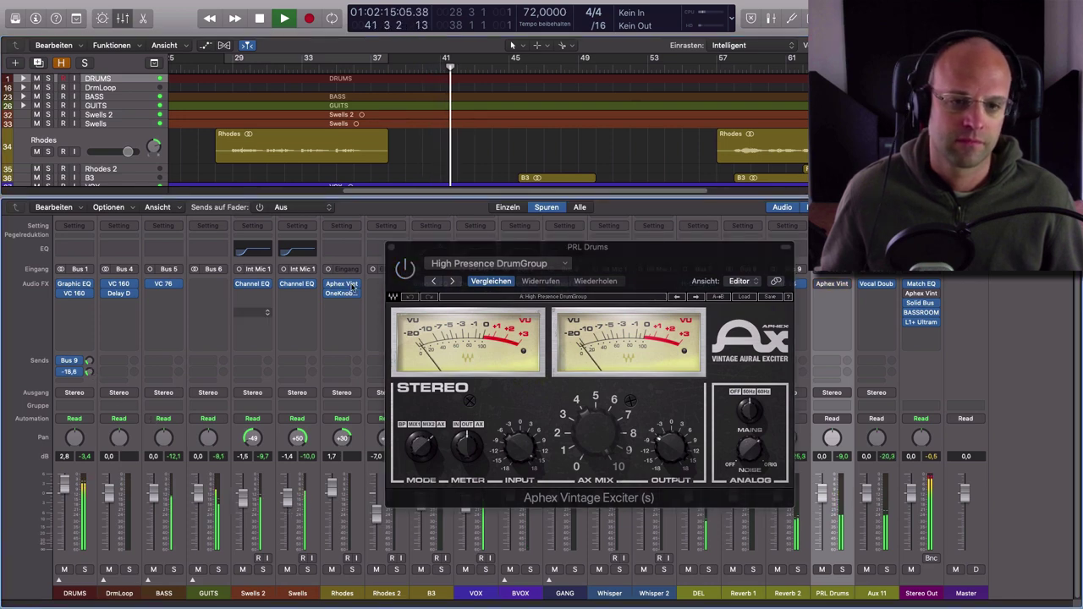
click(405, 268)
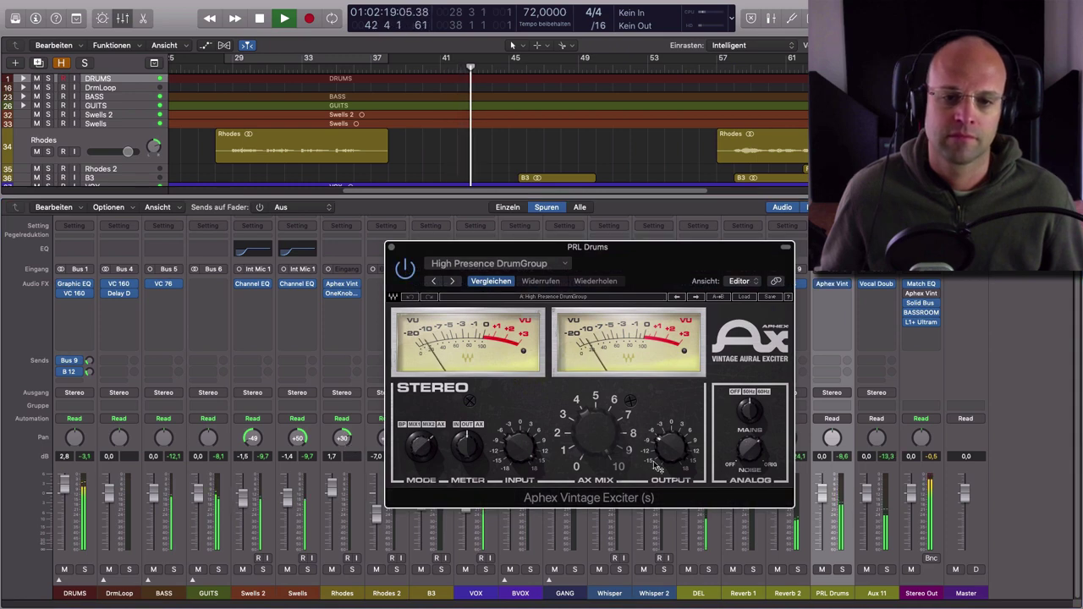
mouse_move(654, 462)
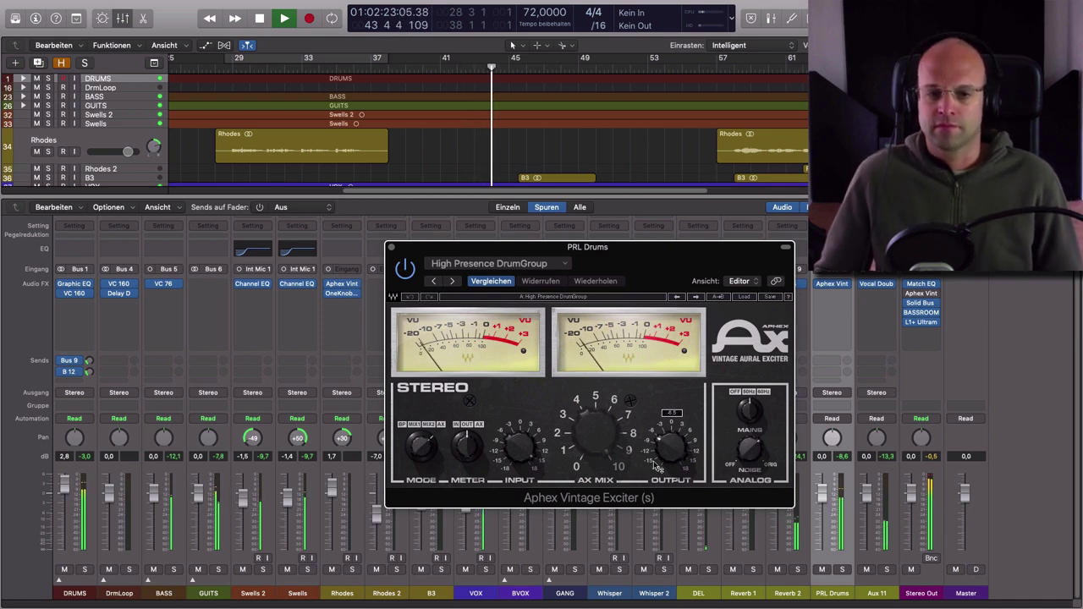
key(space)
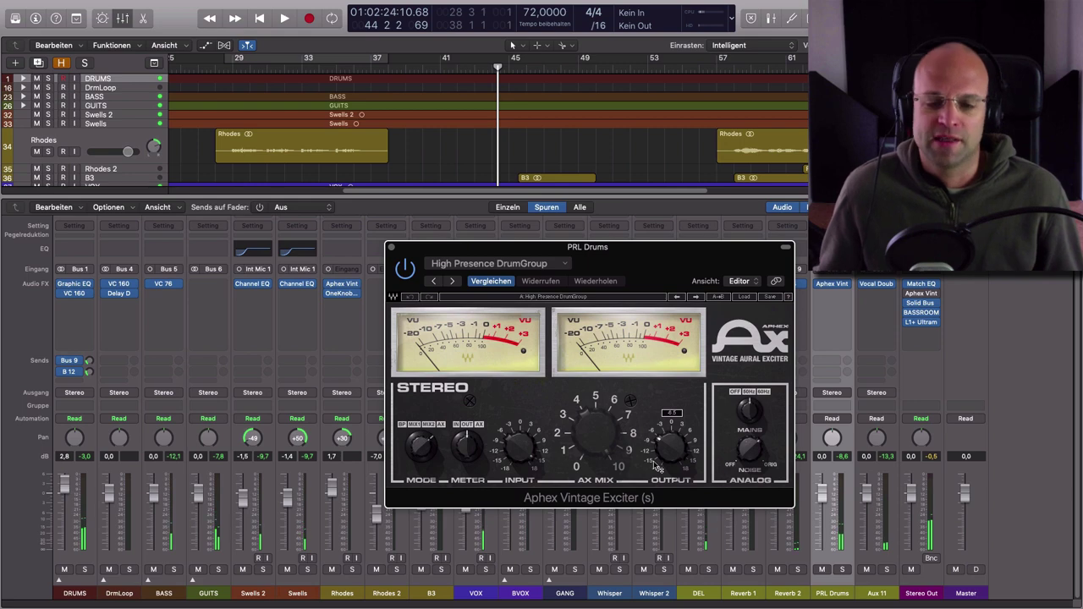
- Put away the drum exciter's window and open the Aphex exciter on the Stereo Out channel
drag(654, 272, 573, 220)
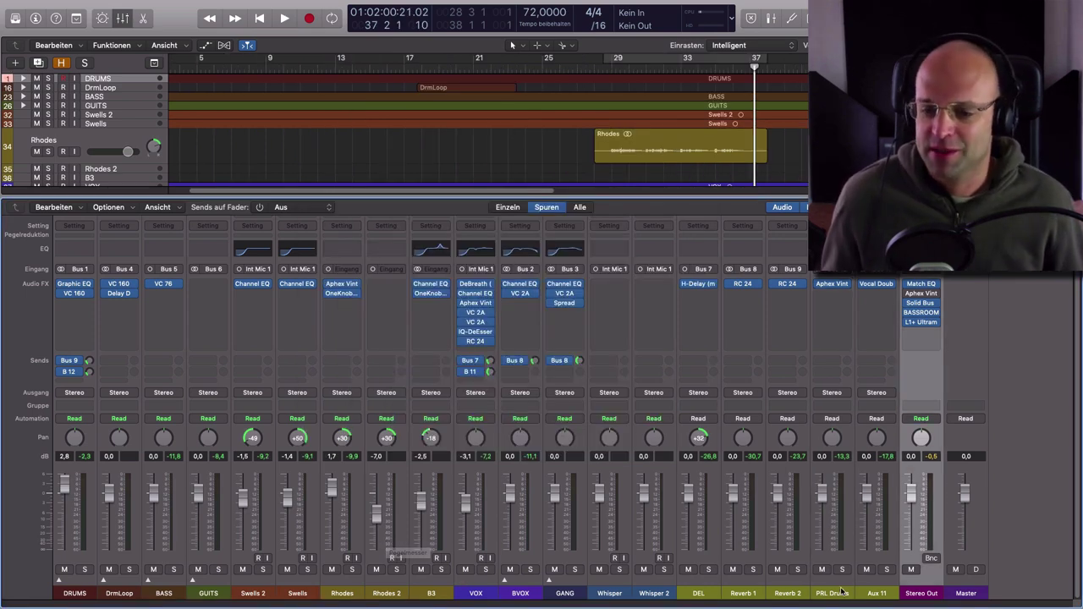
click(923, 294)
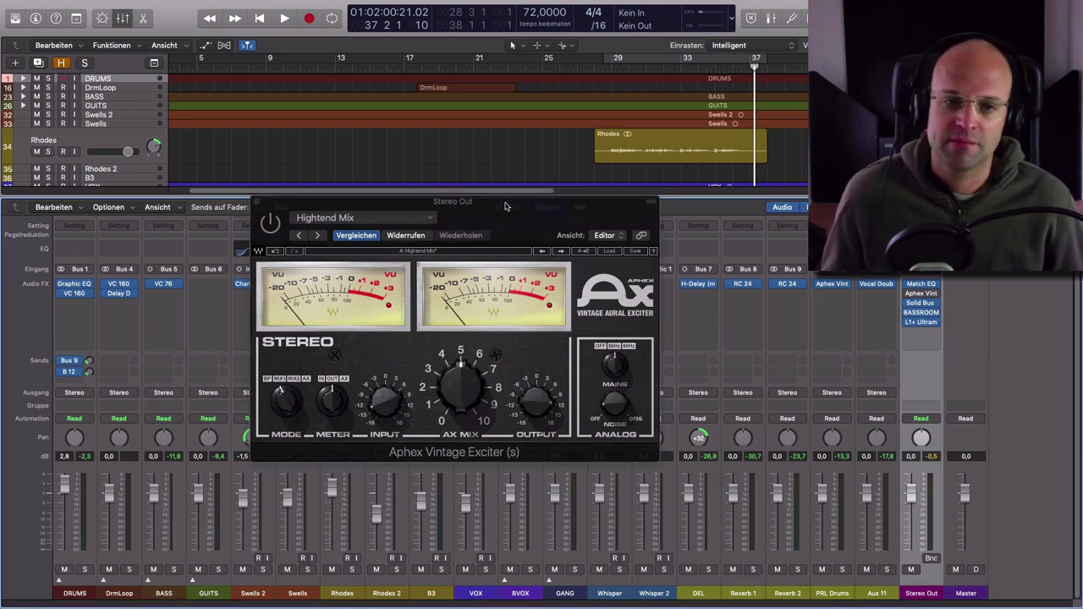
- Reposition the Stereo Out exciter's window, turn its AX MIX down to 0 and switch the exciter on
drag(528, 219, 530, 203)
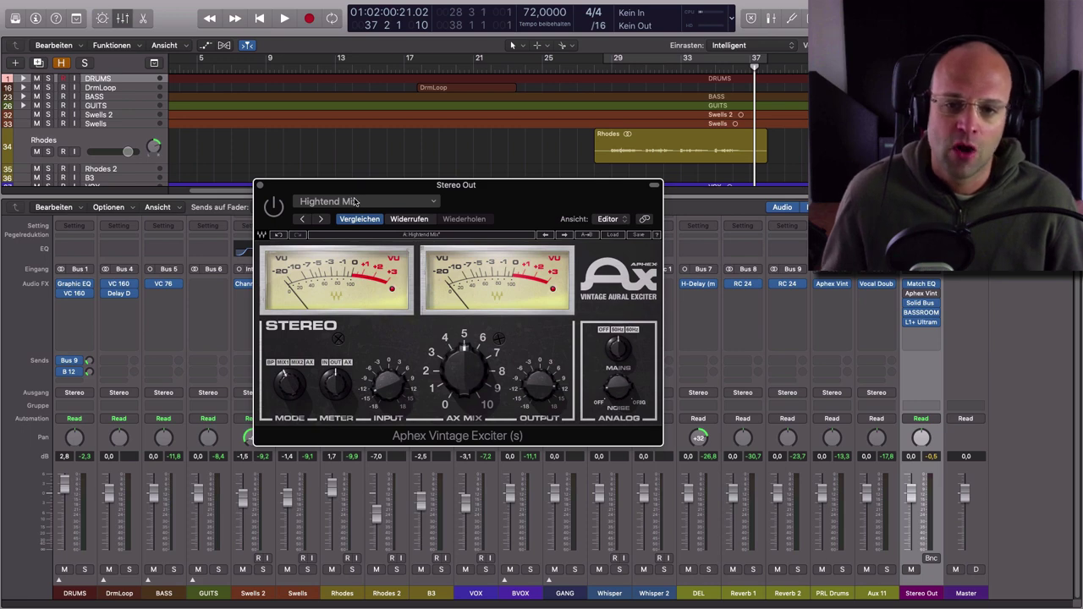
drag(464, 359, 463, 361)
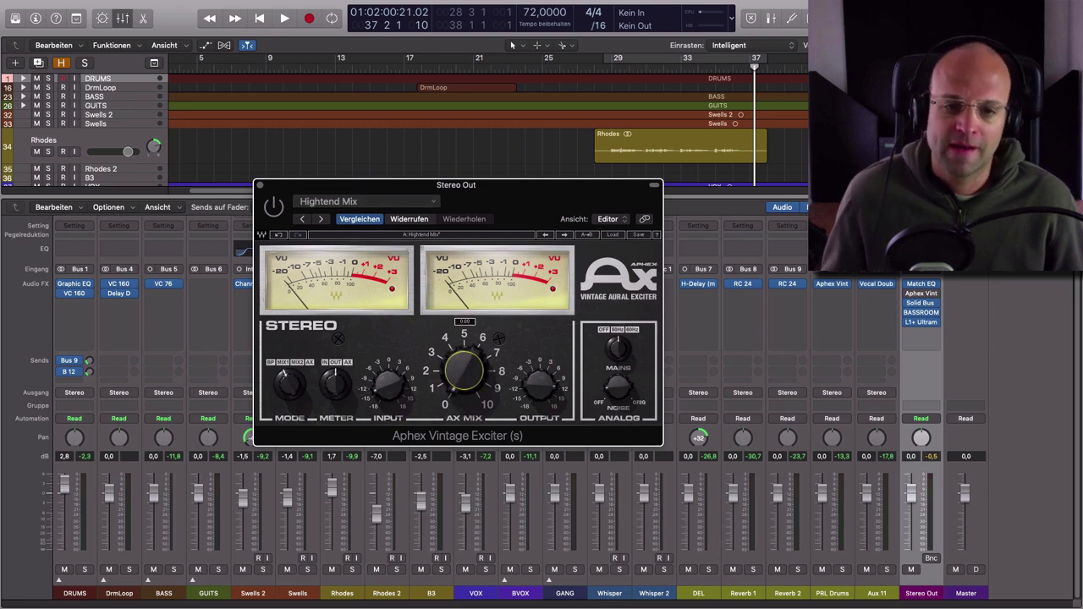
drag(523, 210, 584, 180)
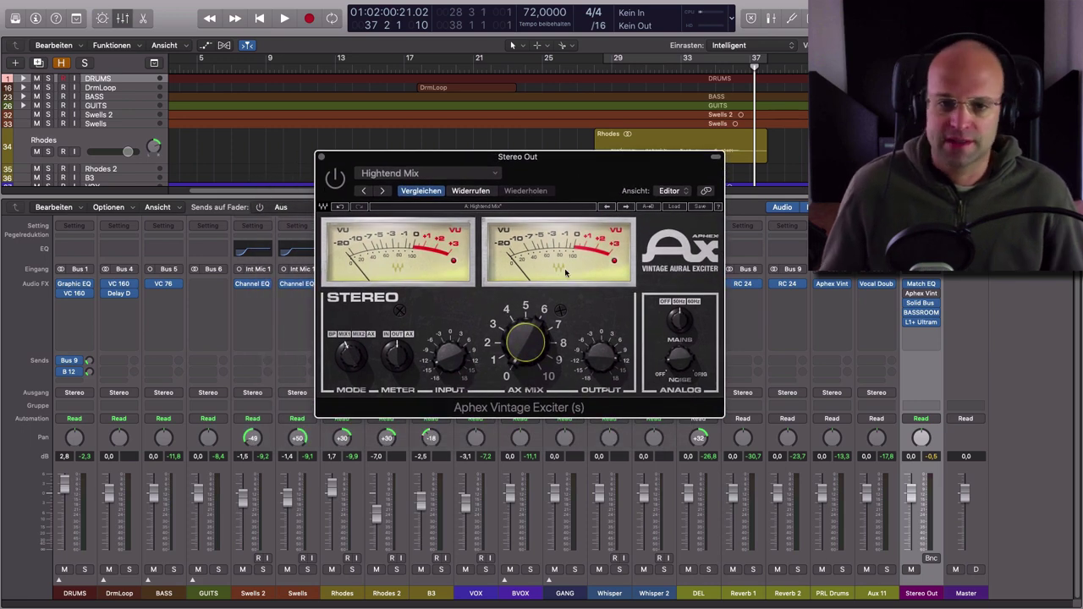
mouse_move(555, 341)
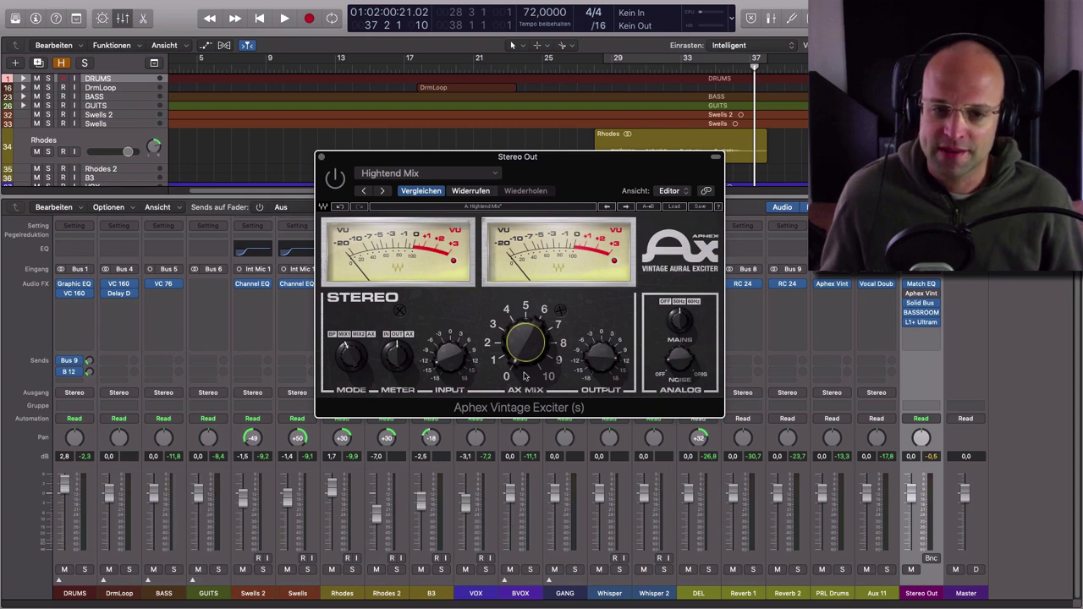
drag(527, 352, 526, 341)
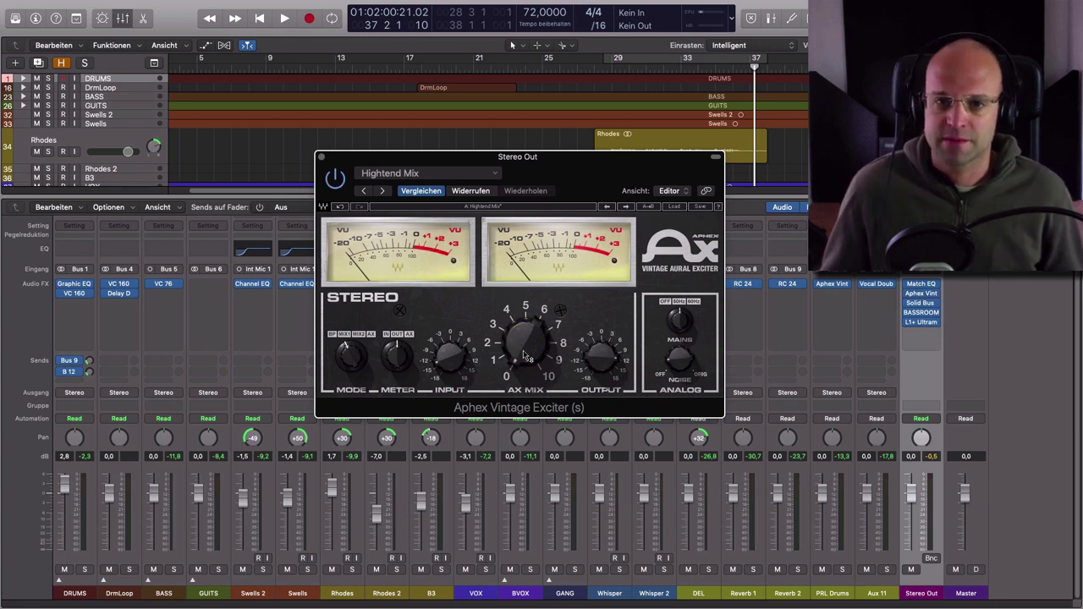
- Play the full mix from bar 24, raise the Stereo Out exciter's AX MIX to about 5, and stop playback
click(520, 72)
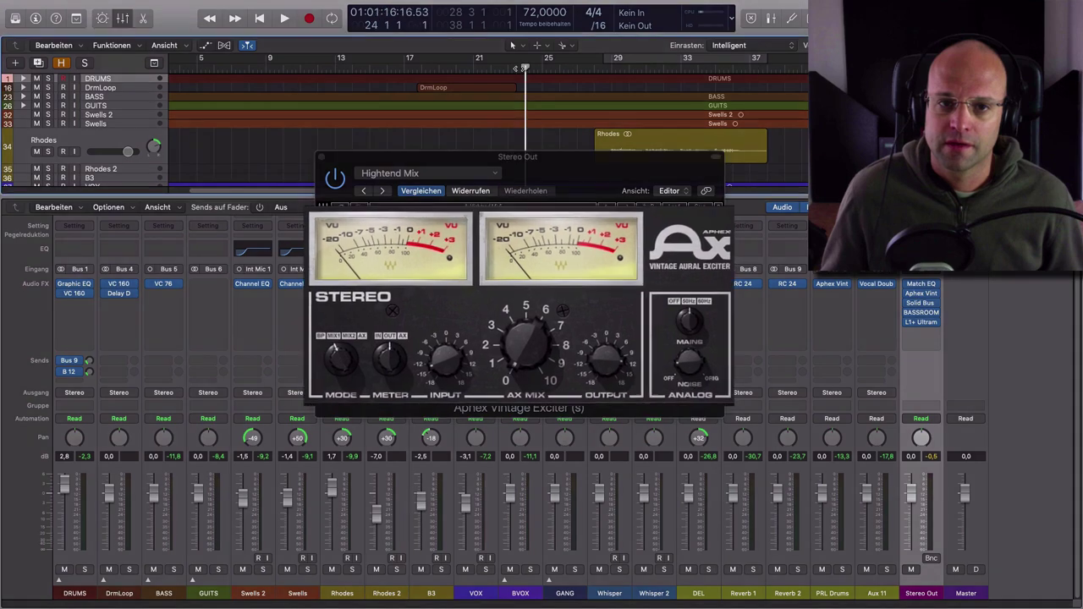
key(space)
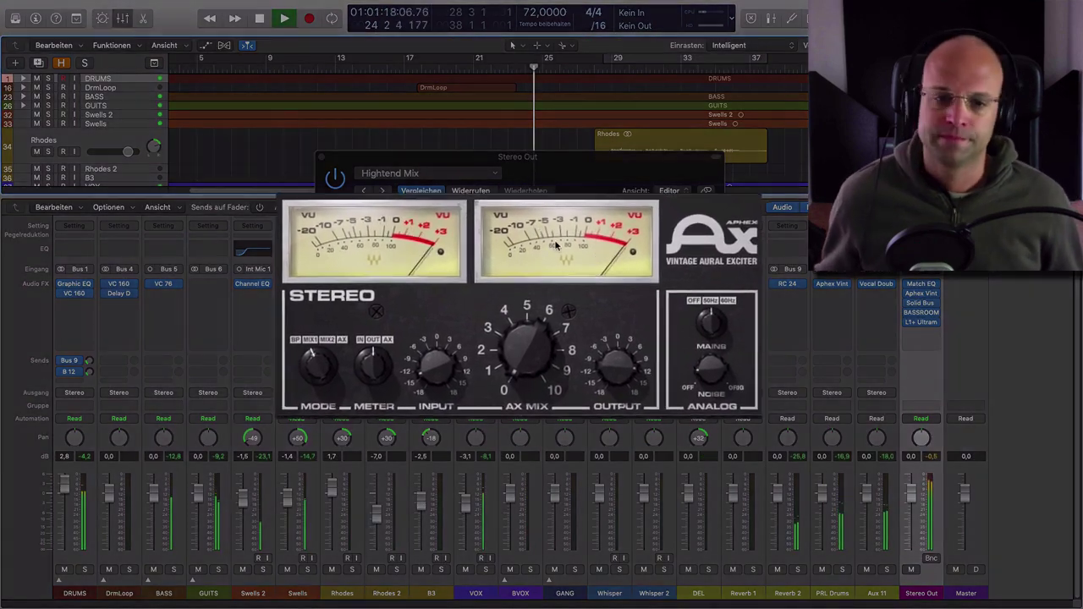
drag(529, 354, 528, 283)
mouse_move(527, 372)
mouse_down()
mouse_move(526, 351)
mouse_move(526, 380)
mouse_move(541, 364)
mouse_up()
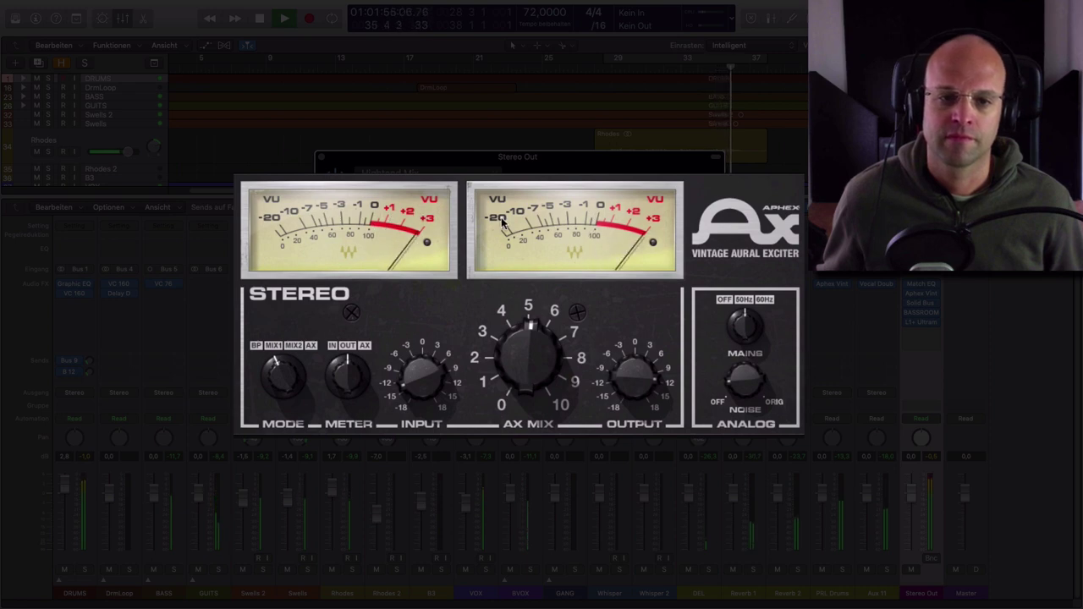
key(space)
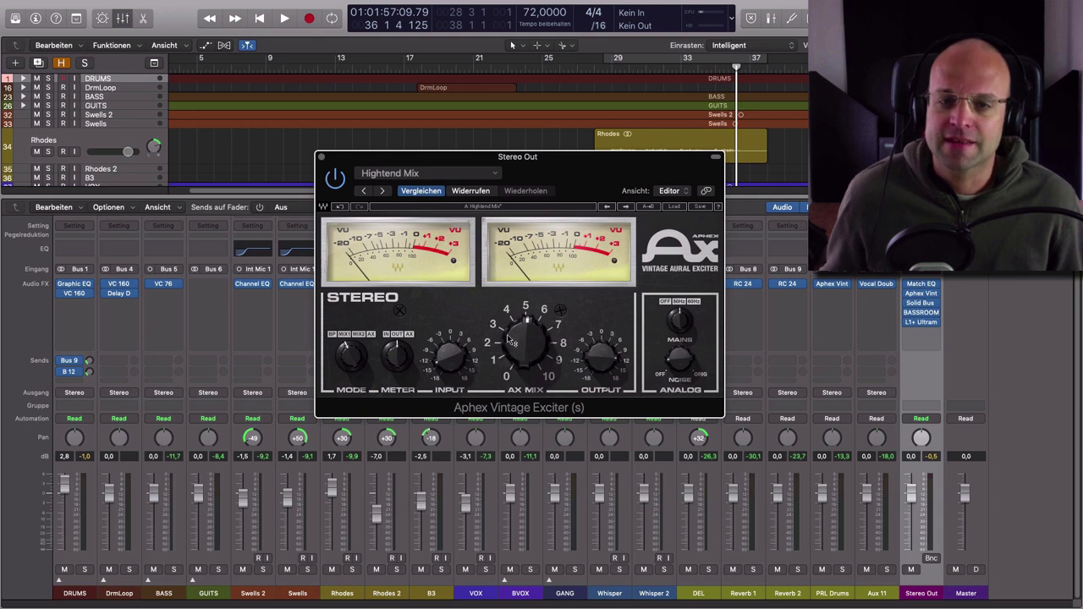
- Move the Stereo Out exciter's window slightly lower and check its AX MIX setting
mouse_move(525, 308)
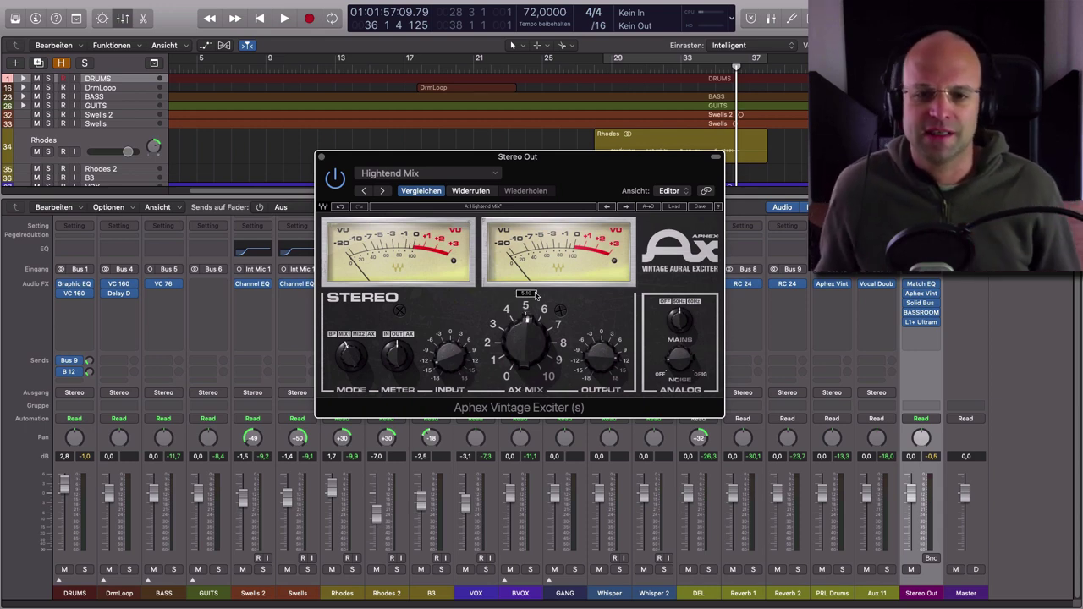
drag(581, 157, 572, 175)
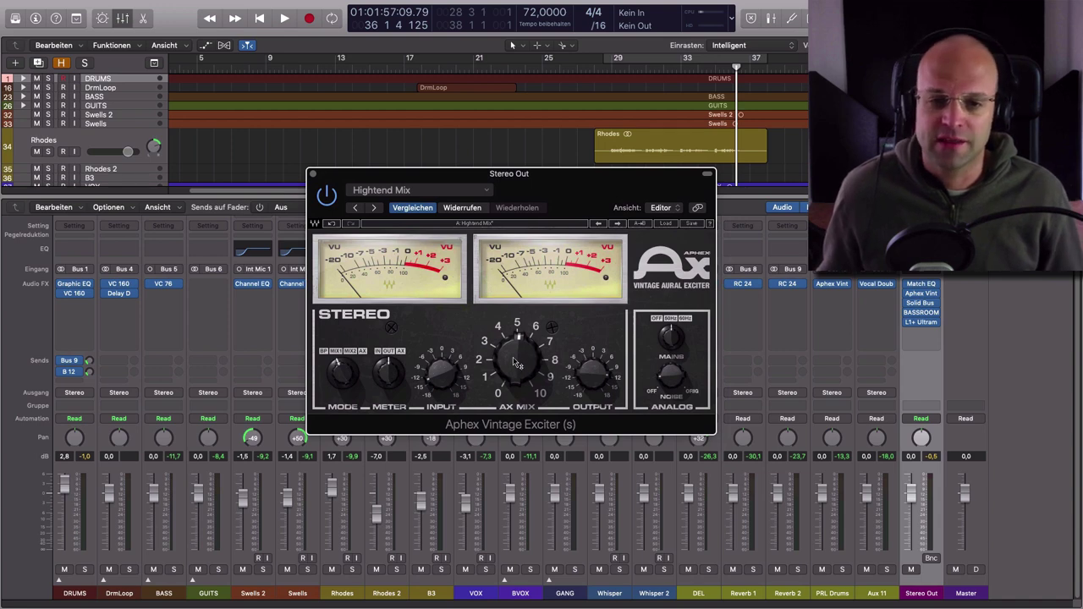
mouse_move(508, 369)
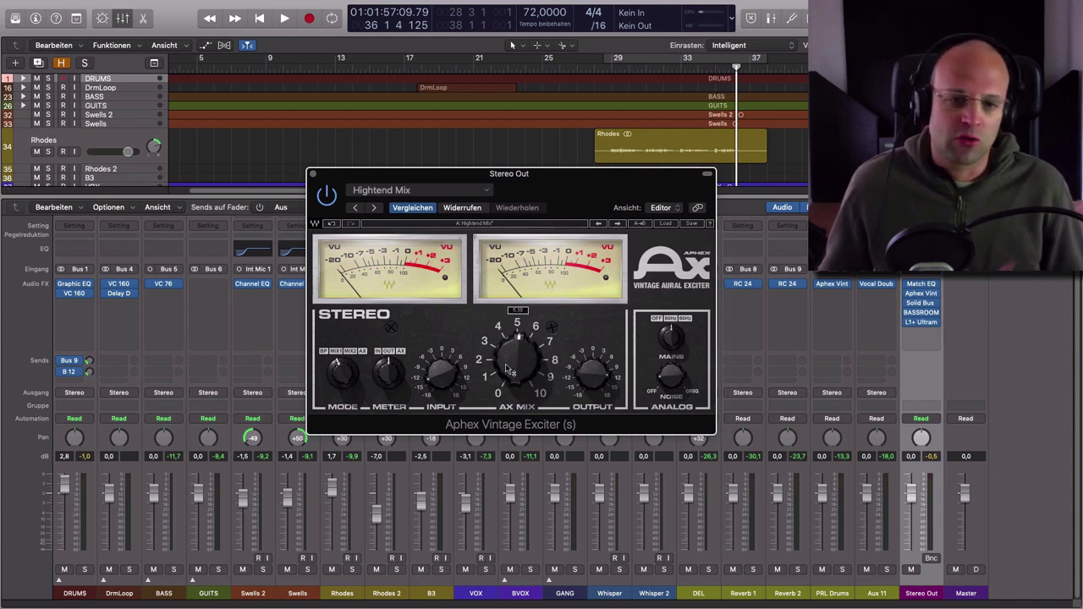